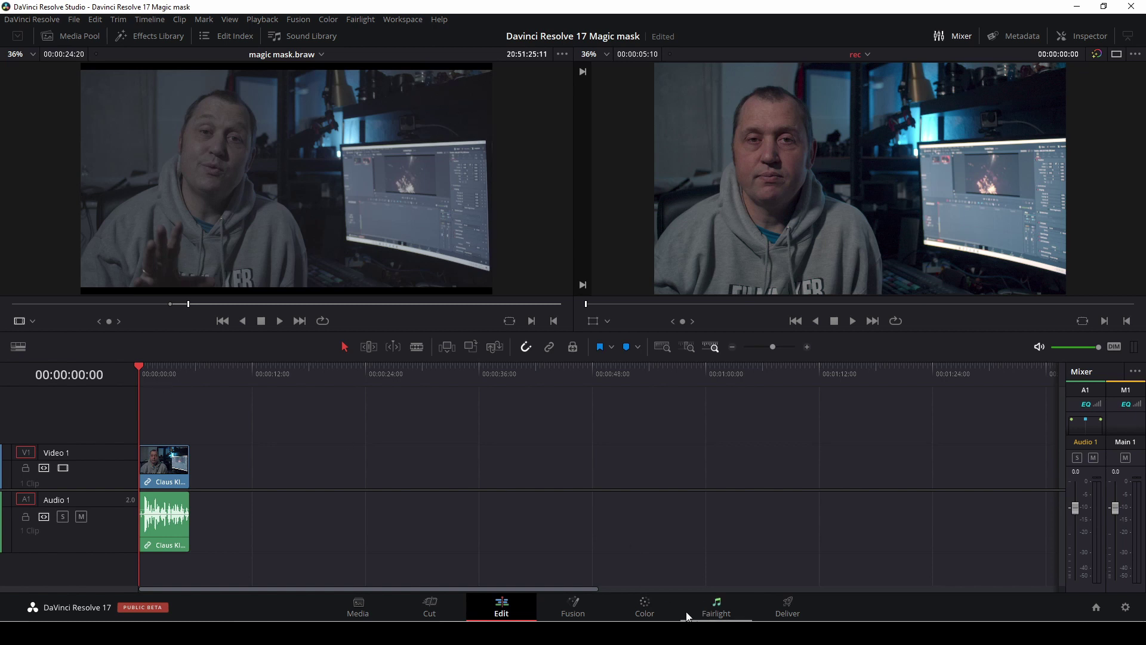
Move the clip onto the Color page and look over the viewer overlay modes.
{"action": "left_click", "coordinate": [657, 605]}
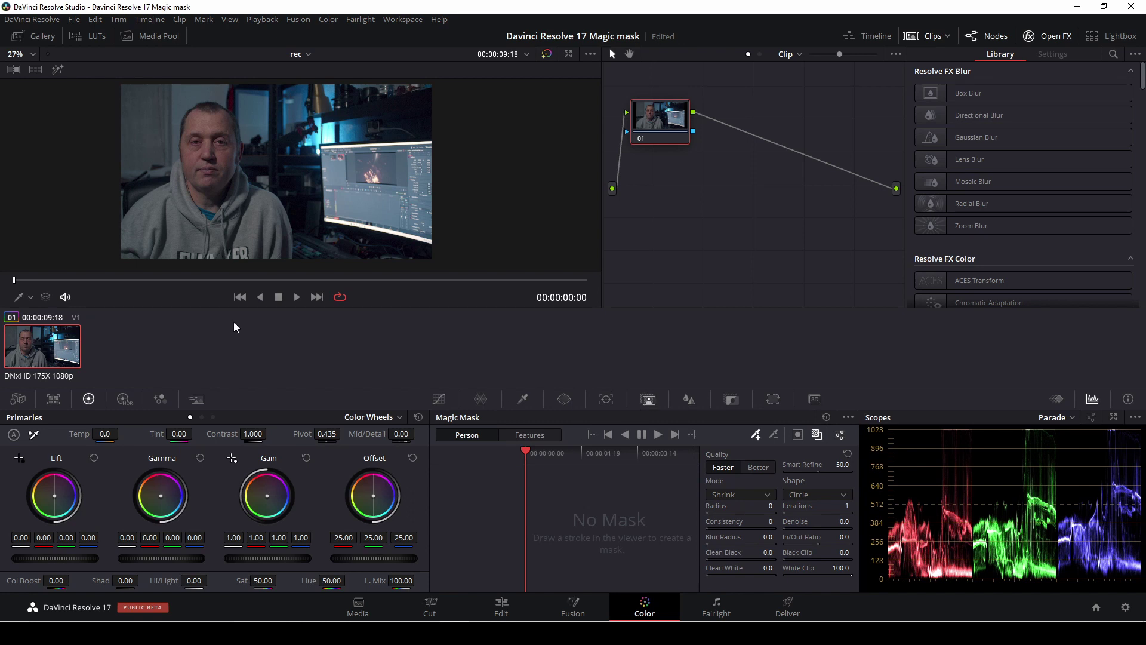
{"action": "left_click", "coordinate": [29, 298]}
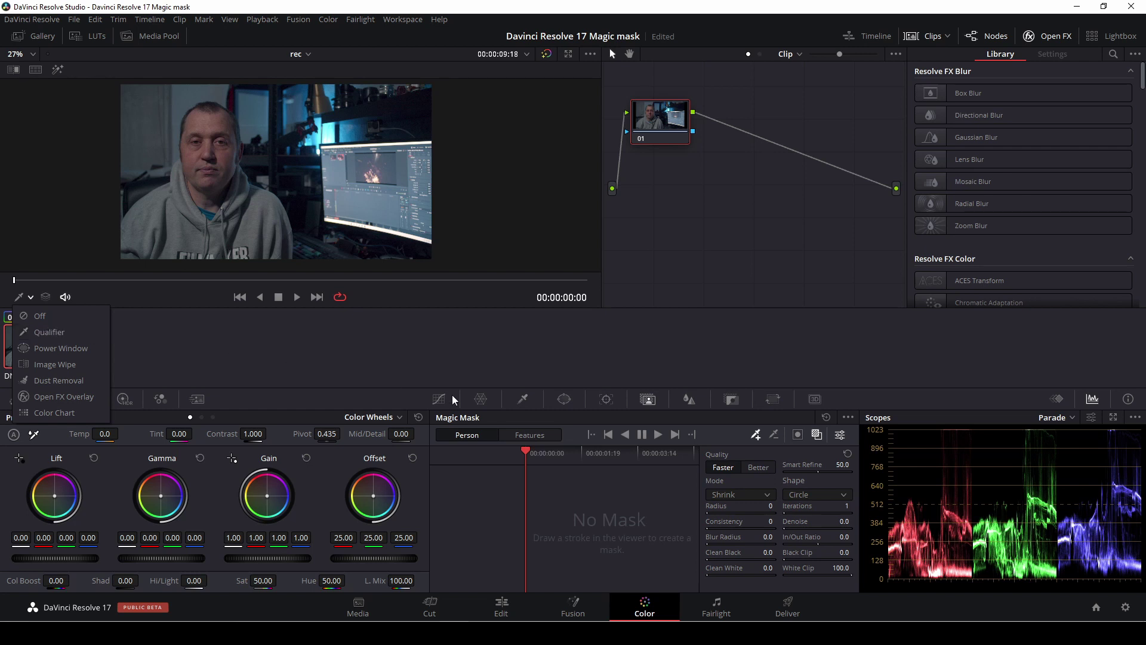
{"action": "left_click", "coordinate": [479, 441]}
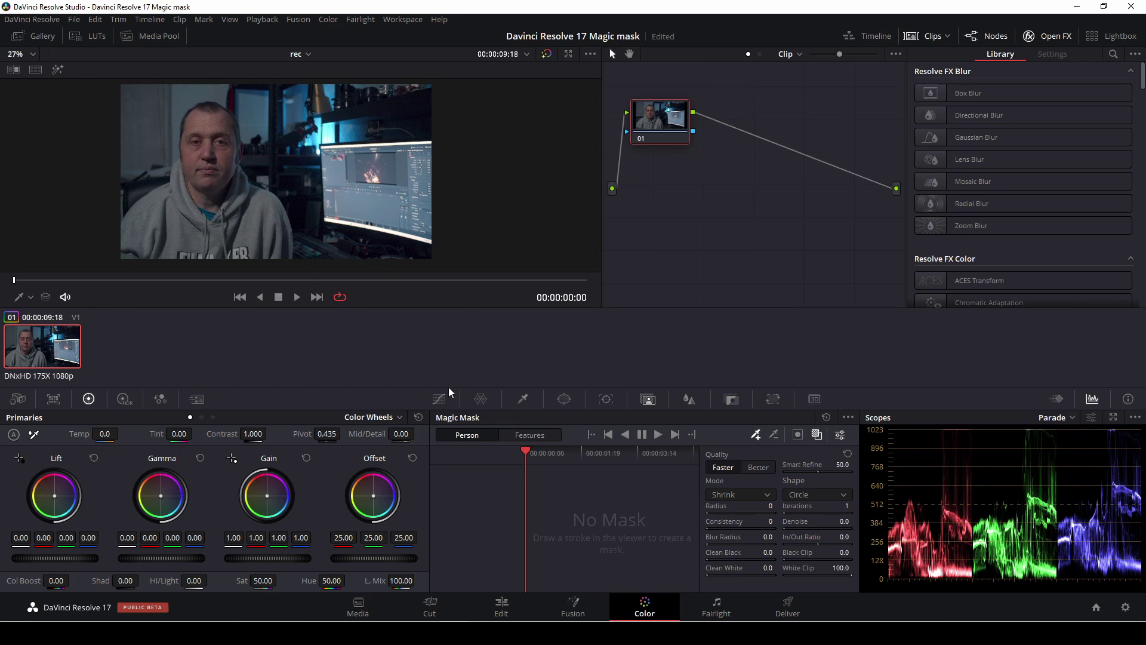
Look over the Magic Mask Features list, go back to Person mode, and pick the stroke tool.
{"action": "left_click", "coordinate": [518, 437]}
{"action": "left_click", "coordinate": [510, 456]}
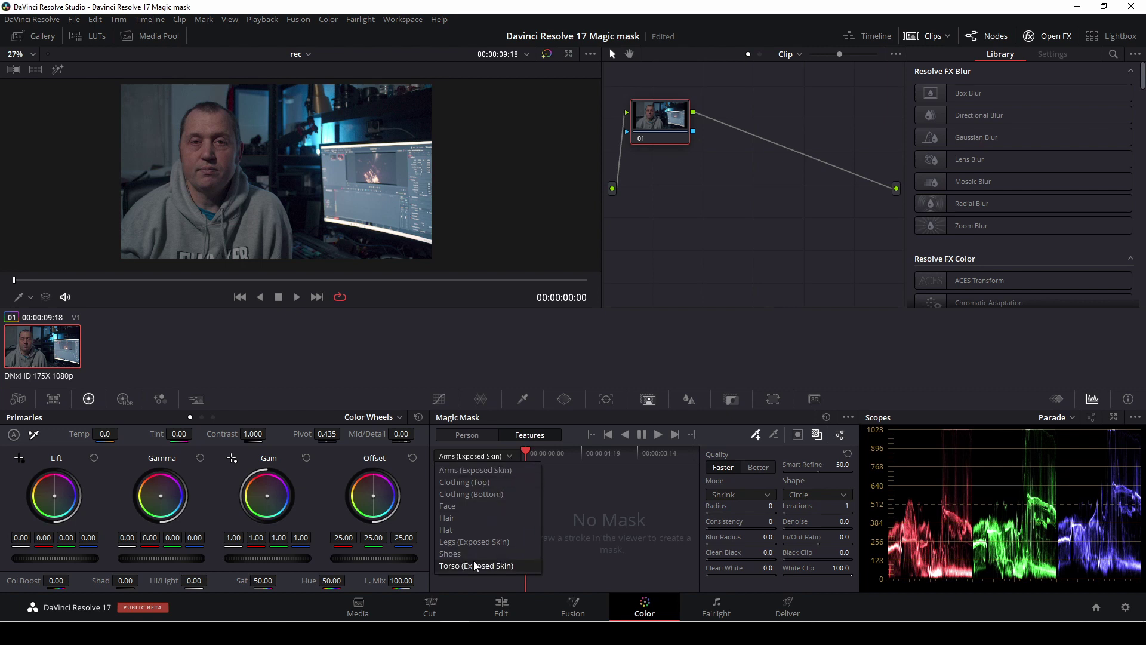
{"action": "left_click", "coordinate": [485, 435]}
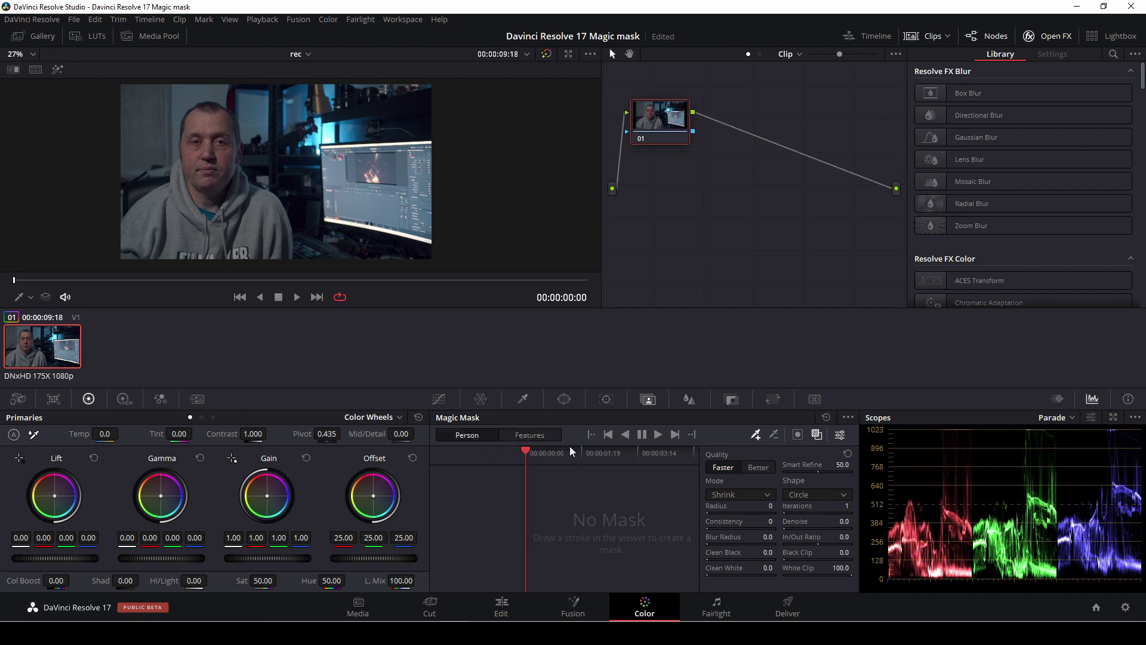
{"action": "left_click", "coordinate": [28, 298]}
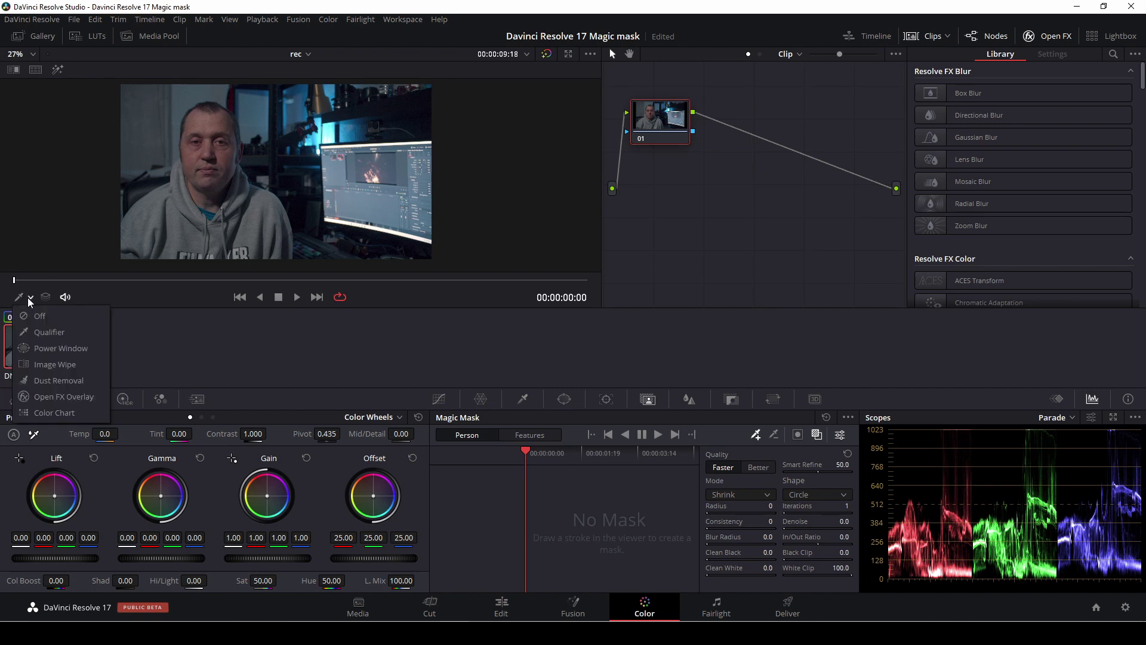
{"action": "left_click", "coordinate": [35, 330]}
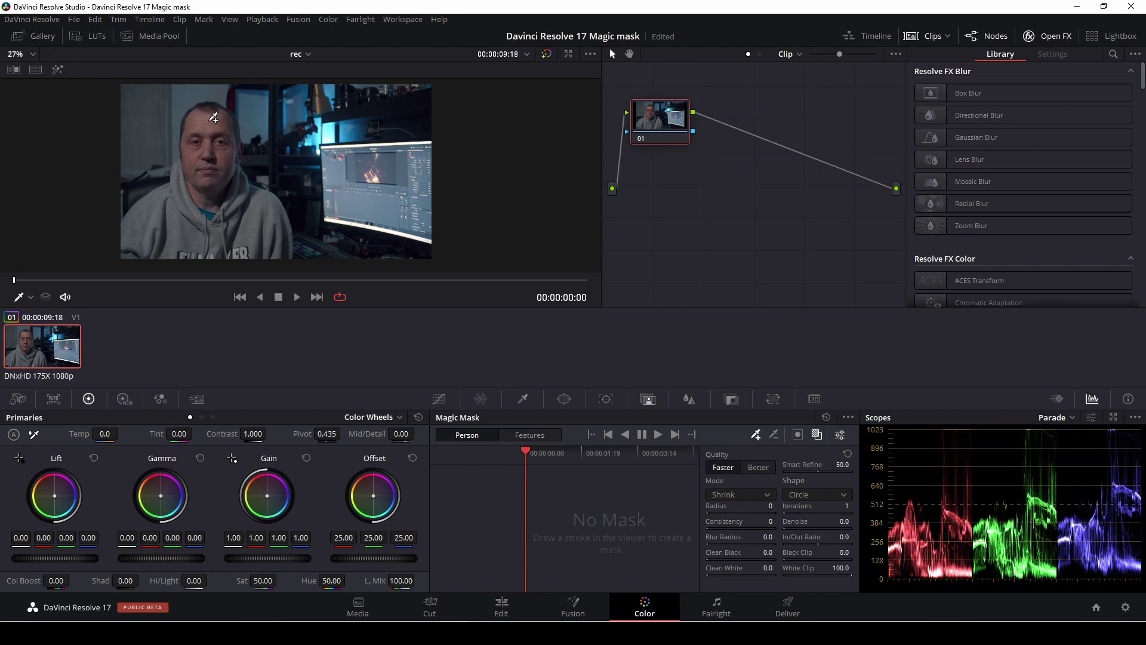
Draw a Person stroke down the subject's face and track the Magic Mask forward through the clip.
{"action": "left_click_drag", "start_coordinate": [212, 117], "coordinate": [212, 251]}
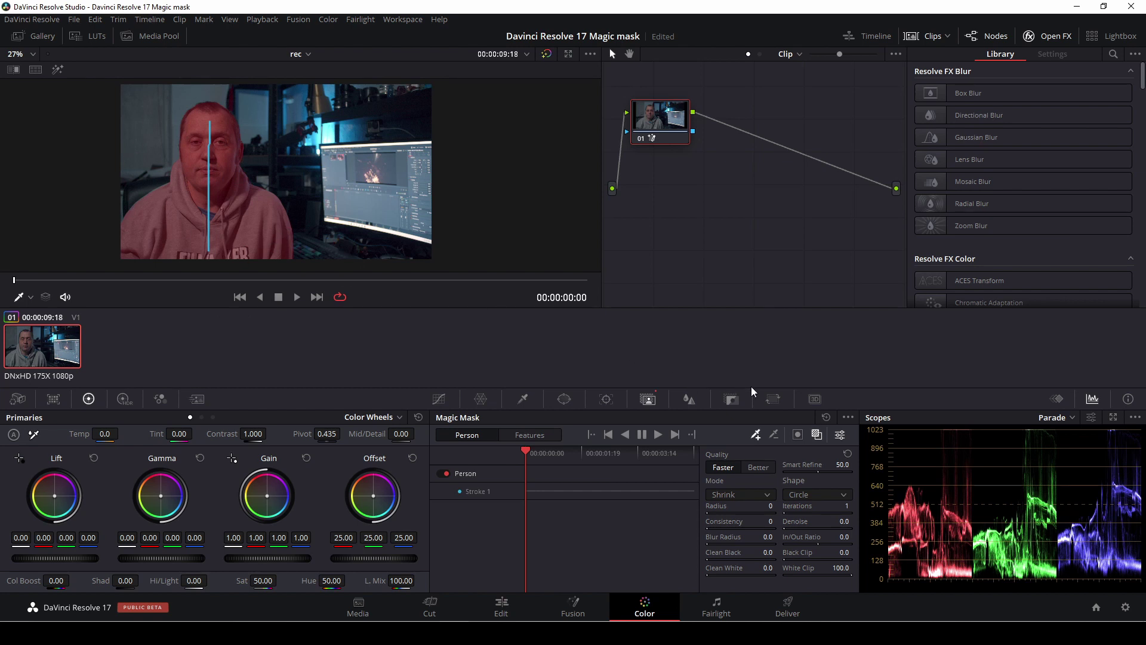
{"action": "left_click", "coordinate": [818, 435]}
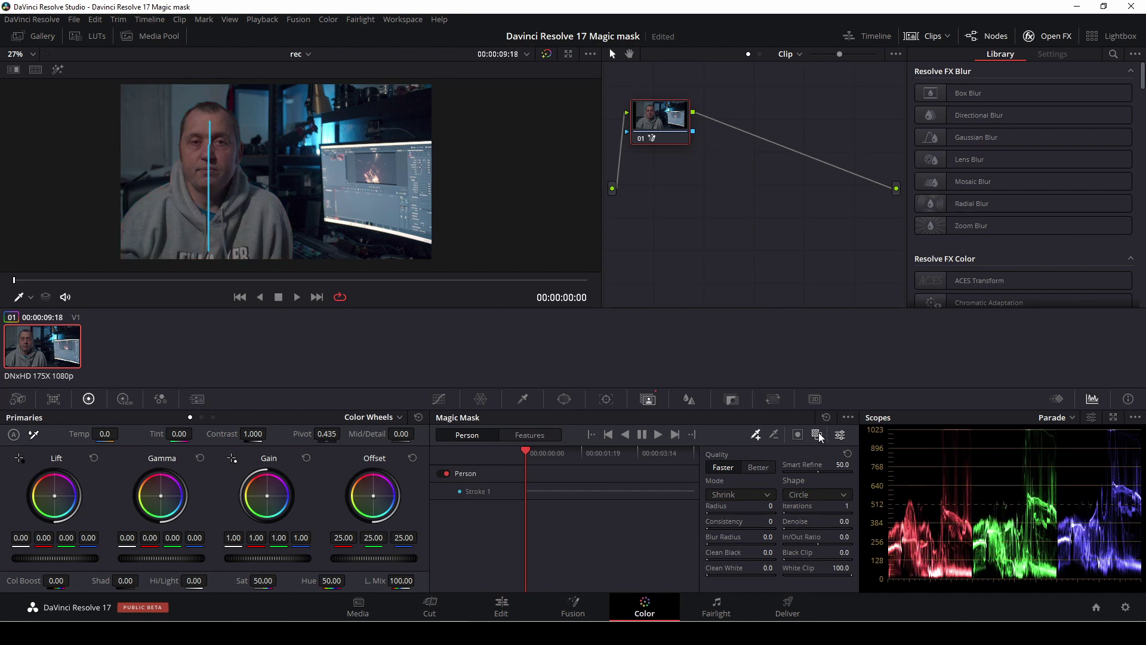
{"action": "left_click", "coordinate": [818, 435]}
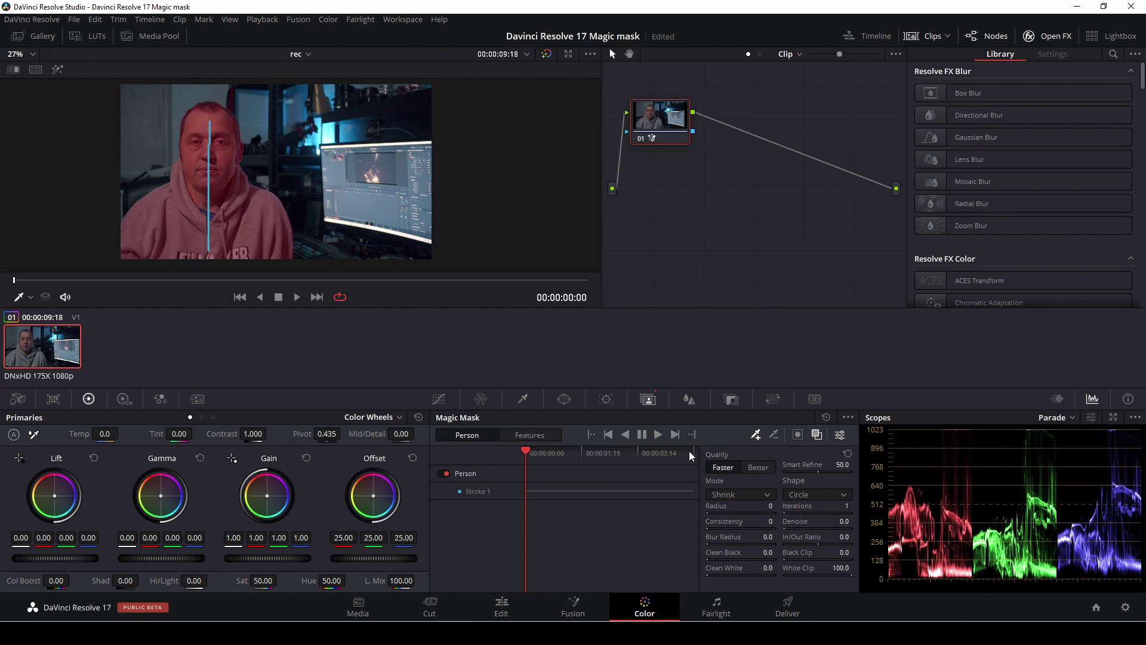
{"action": "left_click", "coordinate": [660, 434]}
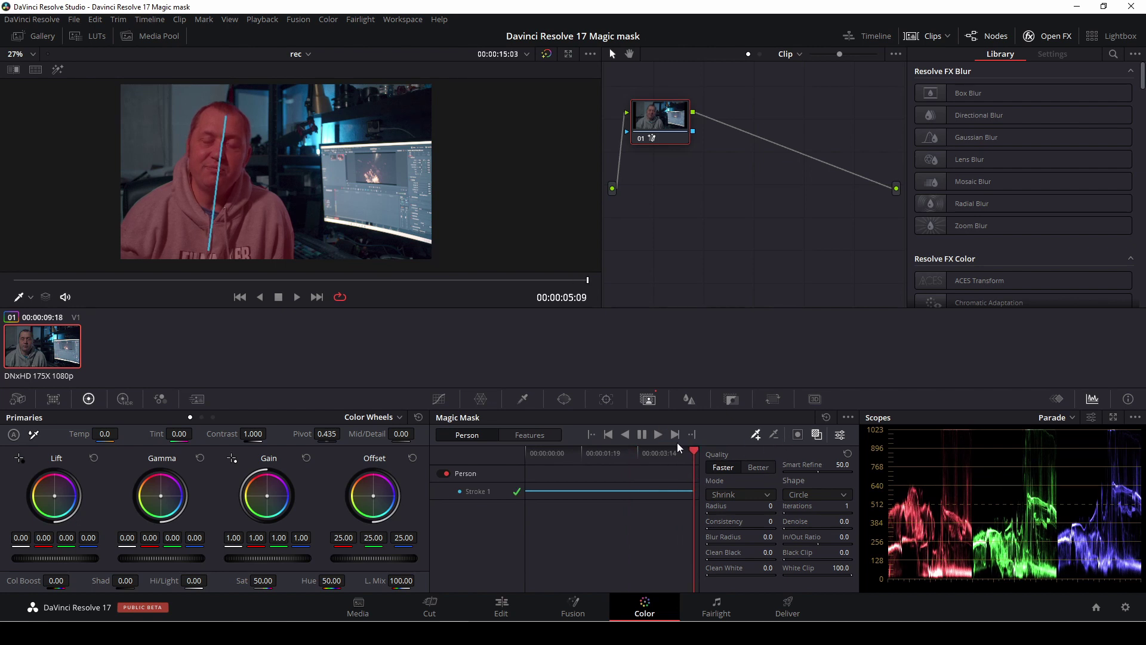
Return to the first frame, turn off the red mask overlay, and set the viewer overlay to Off.
{"action": "left_click_drag", "start_coordinate": [657, 460], "coordinate": [532, 463]}
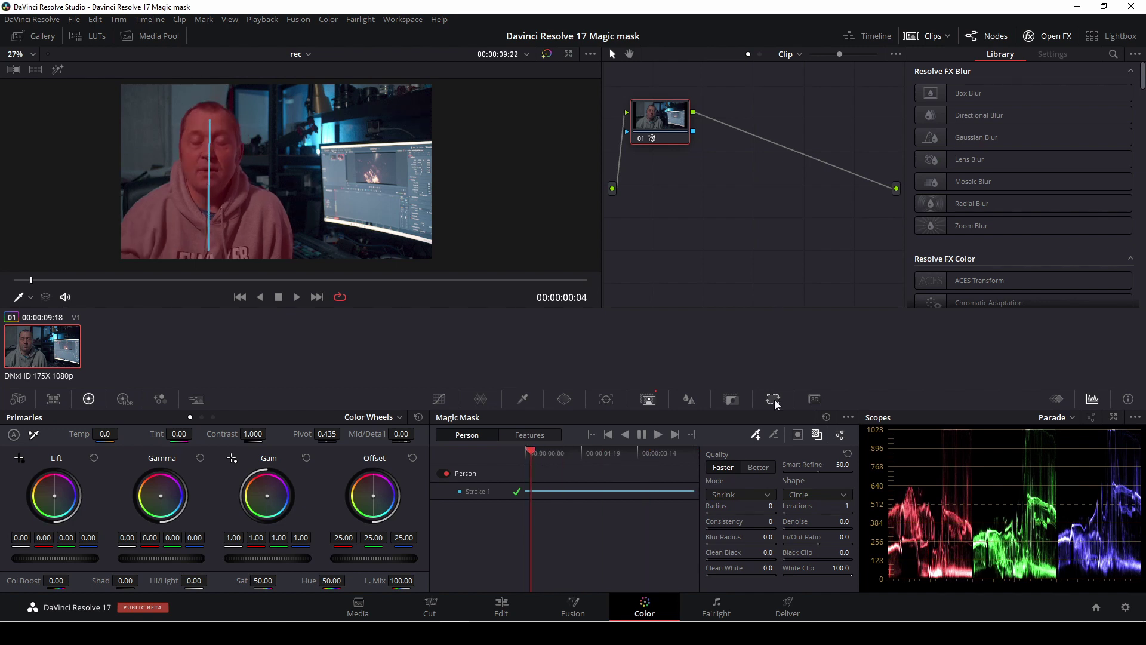
{"action": "left_click", "coordinate": [818, 435]}
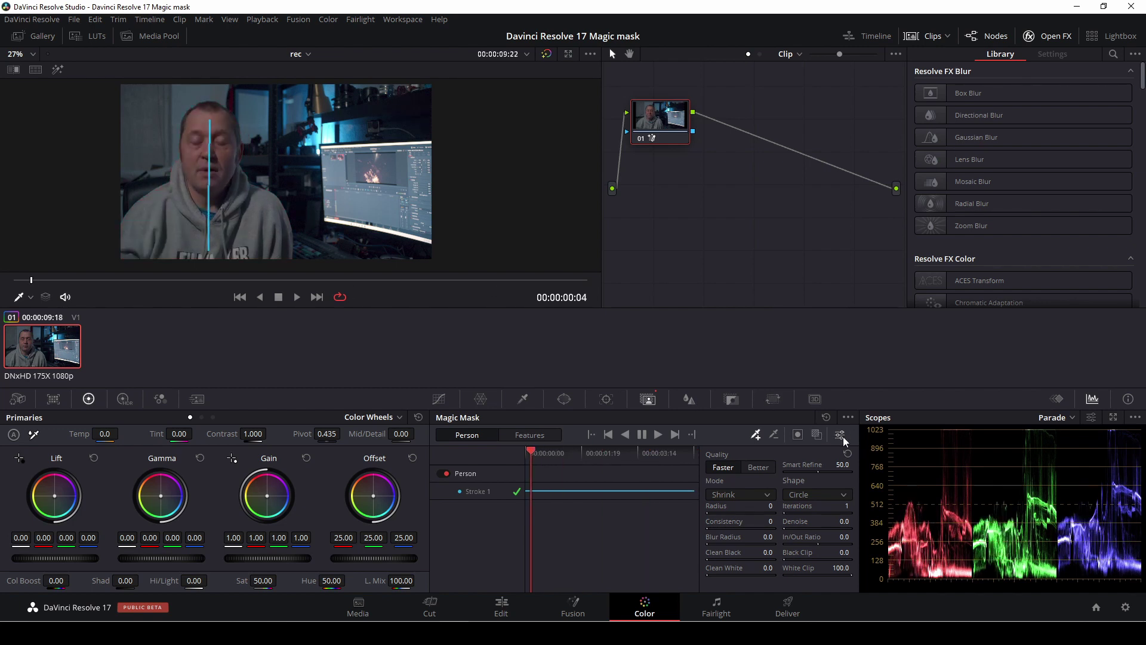
{"action": "left_click", "coordinate": [31, 298]}
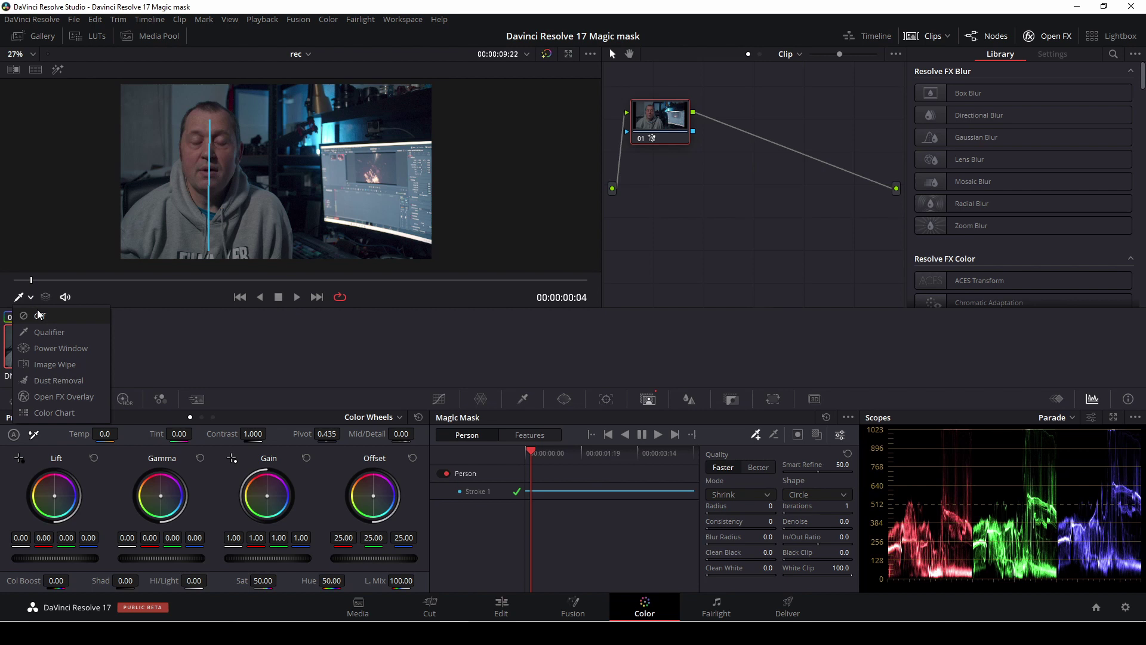
{"action": "left_click", "coordinate": [37, 311]}
{"action": "scroll", "coordinate": [239, 216], "scroll_direction": "up", "scroll_amount": 1}
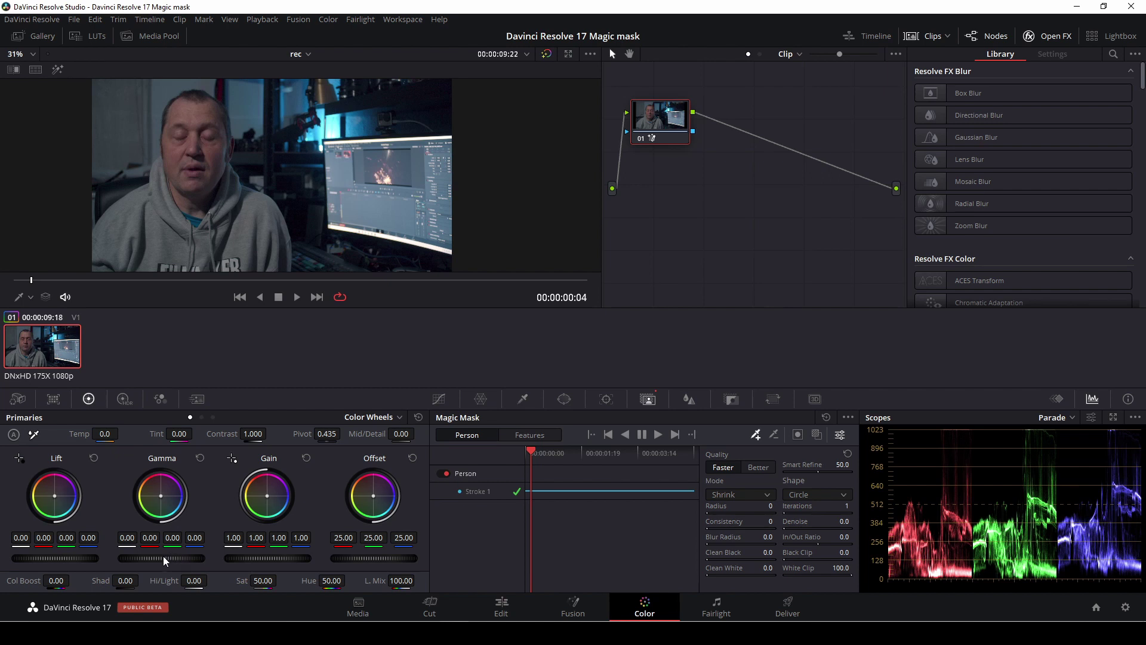
Set the Primaries master wheels to Gamma 0.02, Gain 1.08 and Lift -0.01, checking mask coverage.
{"action": "mouse_move", "coordinate": [163, 557]}
{"action": "left_mouse_down"}
{"action": "mouse_move", "coordinate": [184, 557]}
{"action": "mouse_move", "coordinate": [154, 558]}
{"action": "left_mouse_up"}
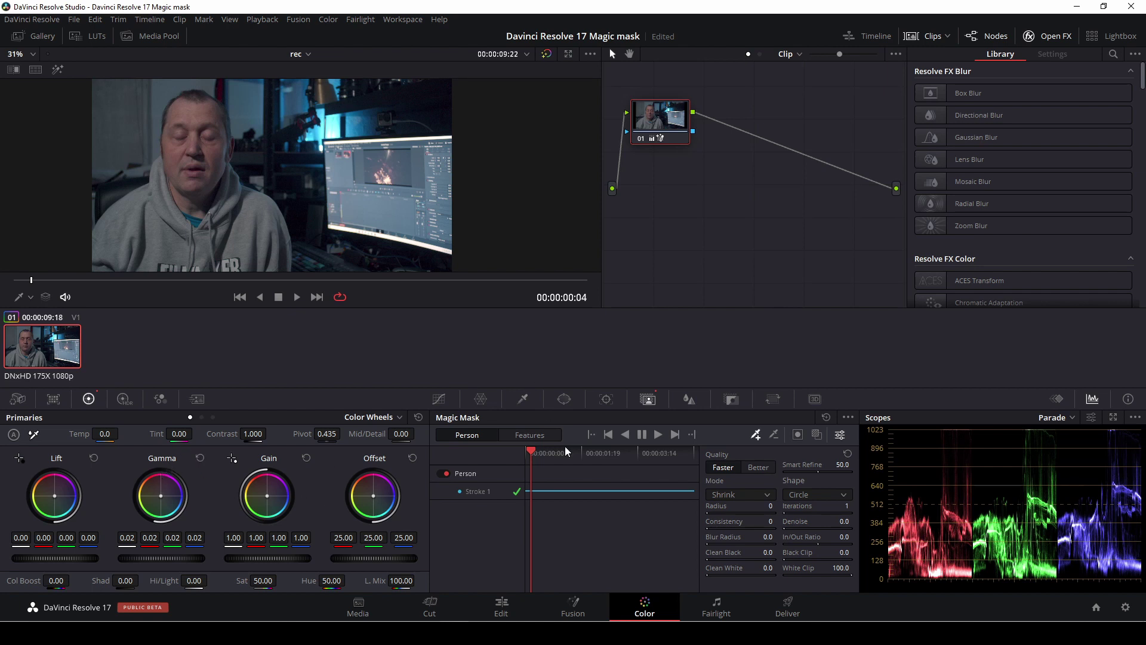
{"action": "left_click", "coordinate": [800, 435]}
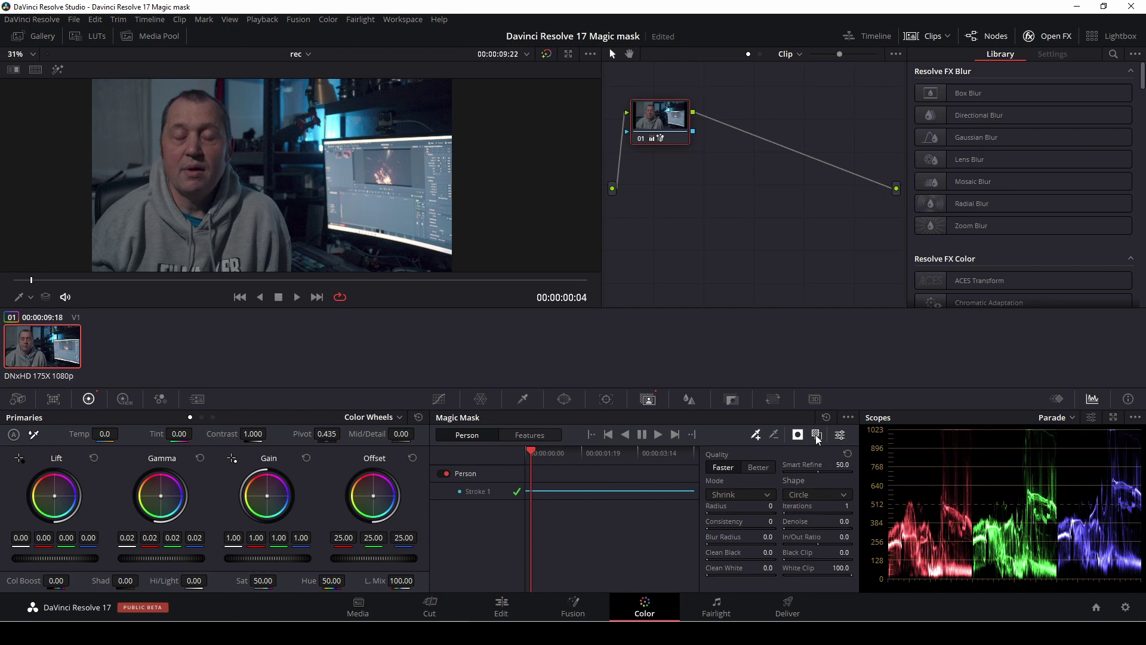
{"action": "left_click", "coordinate": [815, 434]}
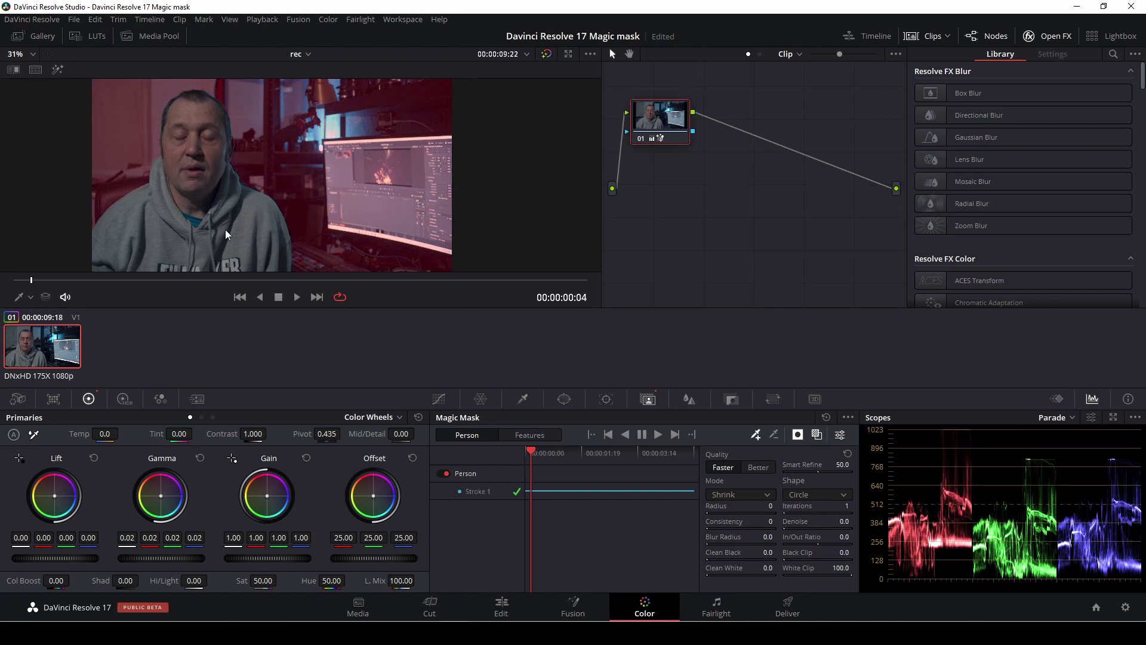
{"action": "left_click", "coordinate": [816, 435]}
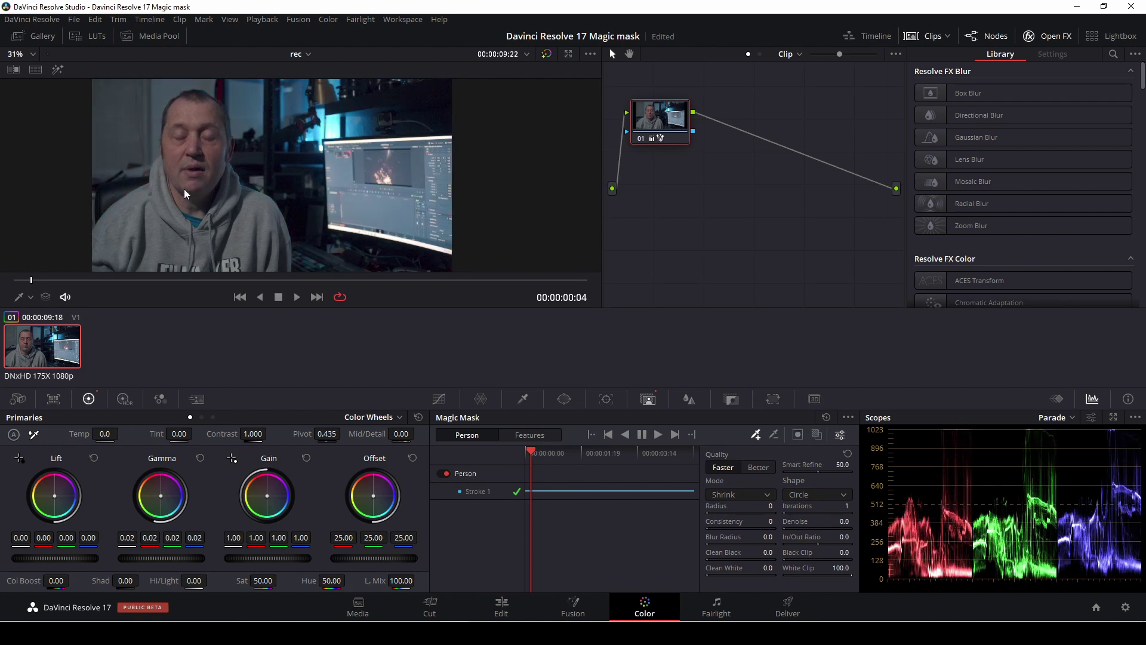
{"action": "scroll", "coordinate": [239, 209], "scroll_direction": "up", "scroll_amount": 1}
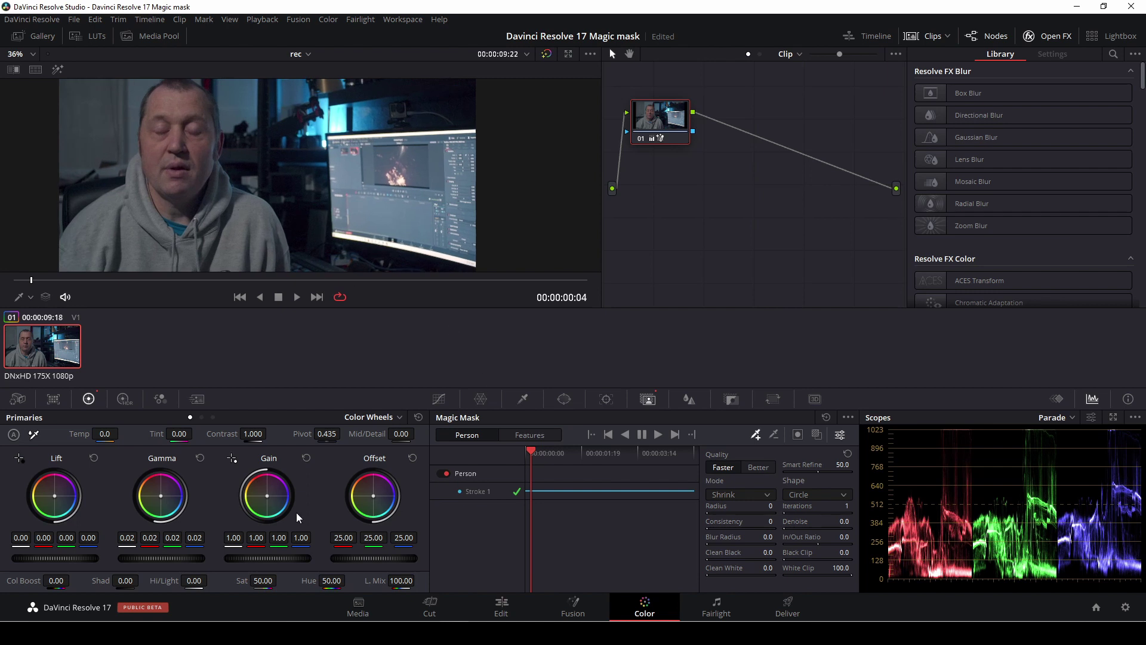
{"action": "left_click_drag", "start_coordinate": [250, 558], "coordinate": [259, 557]}
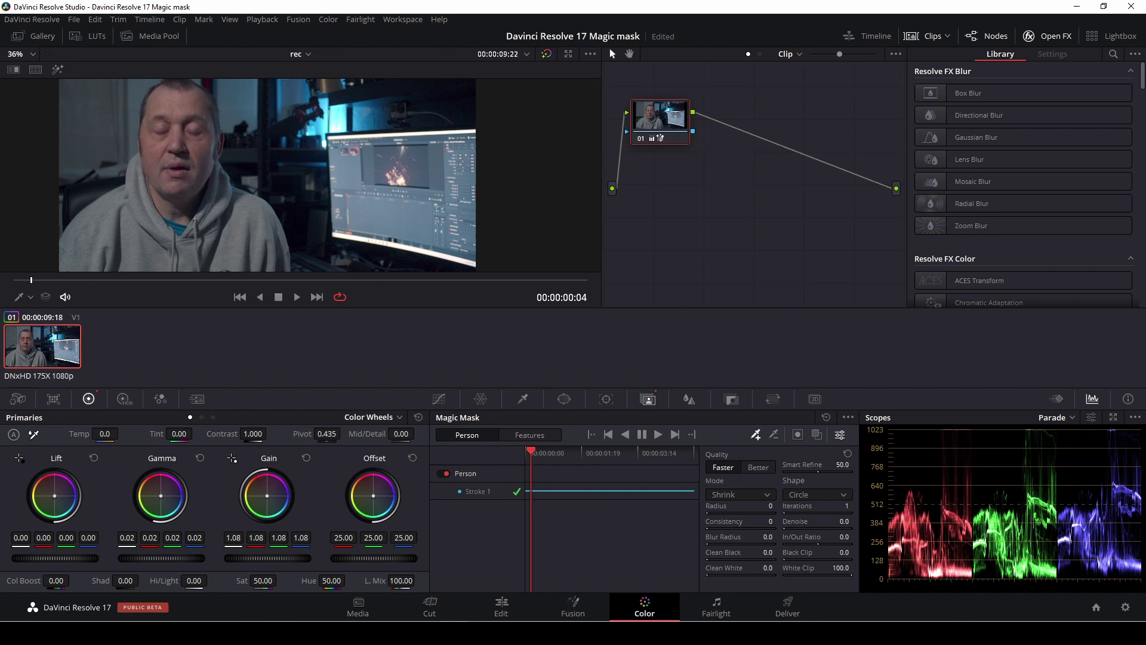
{"action": "left_click_drag", "start_coordinate": [75, 558], "coordinate": [72, 559]}
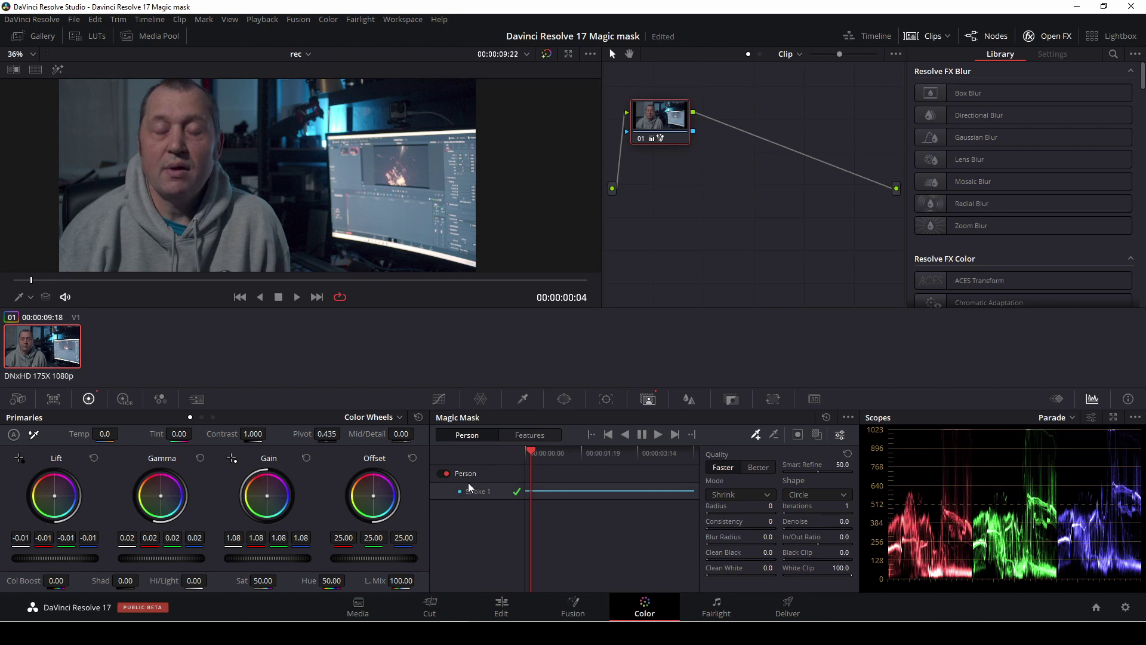
Turn on the Magic Mask highlight to tint the isolated person, zooming the viewer to inspect it.
{"action": "scroll", "coordinate": [233, 225], "scroll_direction": "up", "scroll_amount": 5}
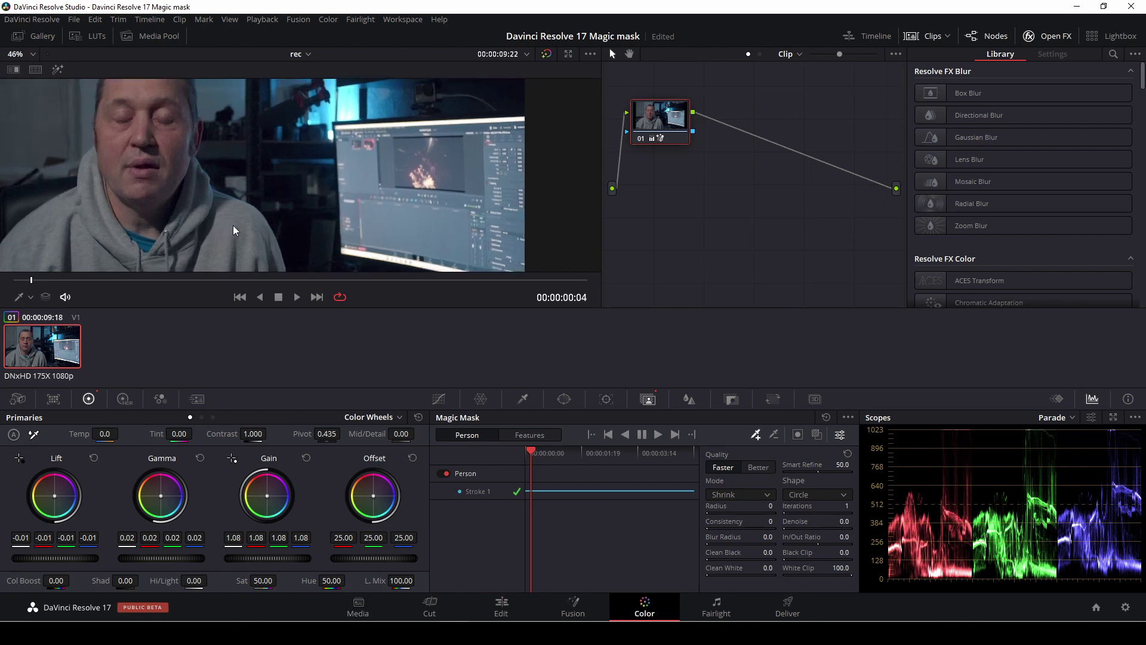
{"action": "scroll", "coordinate": [287, 178], "scroll_direction": "up", "scroll_amount": 1}
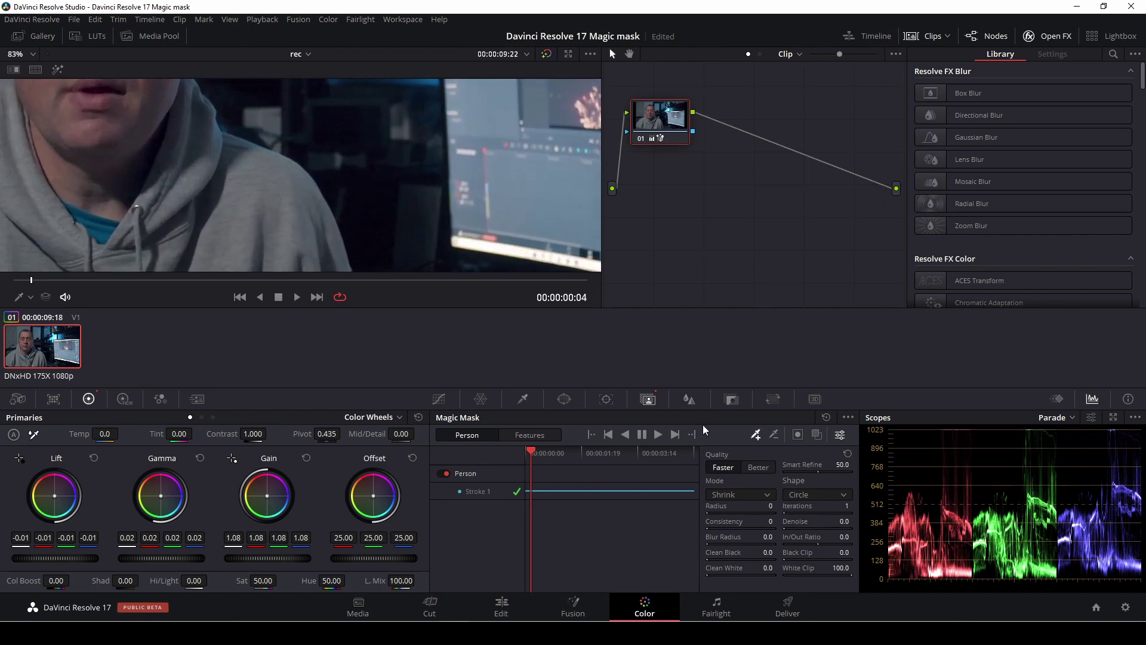
{"action": "left_click", "coordinate": [818, 434]}
{"action": "scroll", "coordinate": [191, 167], "scroll_direction": "up", "scroll_amount": 1}
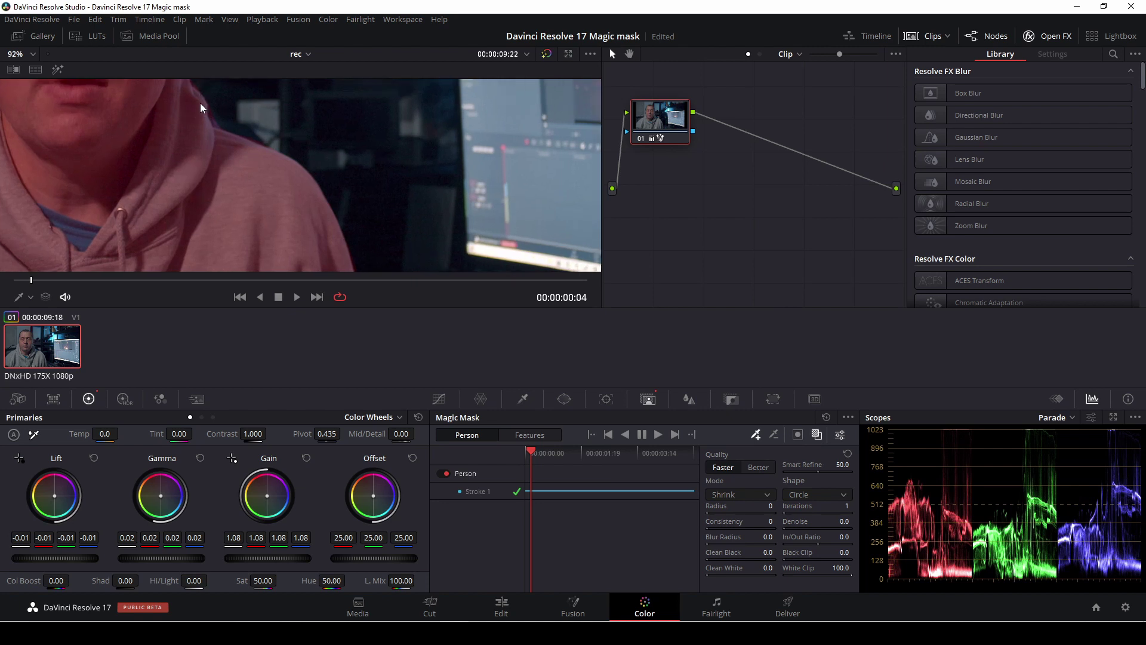
{"action": "scroll", "coordinate": [198, 135], "scroll_direction": "up", "scroll_amount": 3}
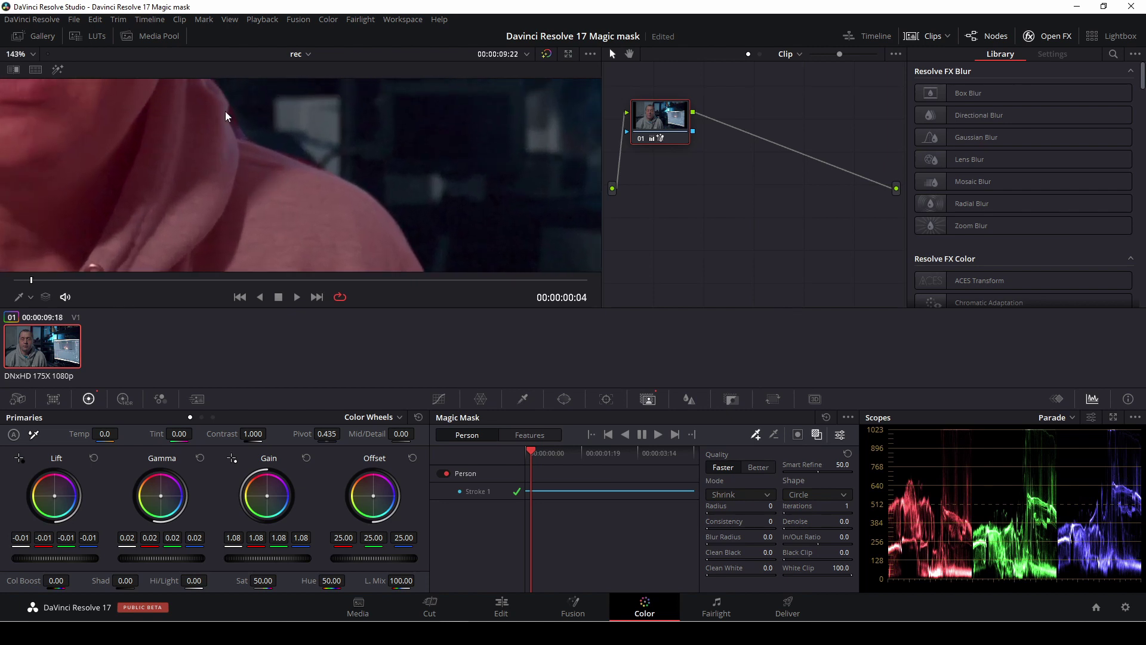
{"action": "scroll", "coordinate": [216, 154], "scroll_direction": "down", "scroll_amount": 5}
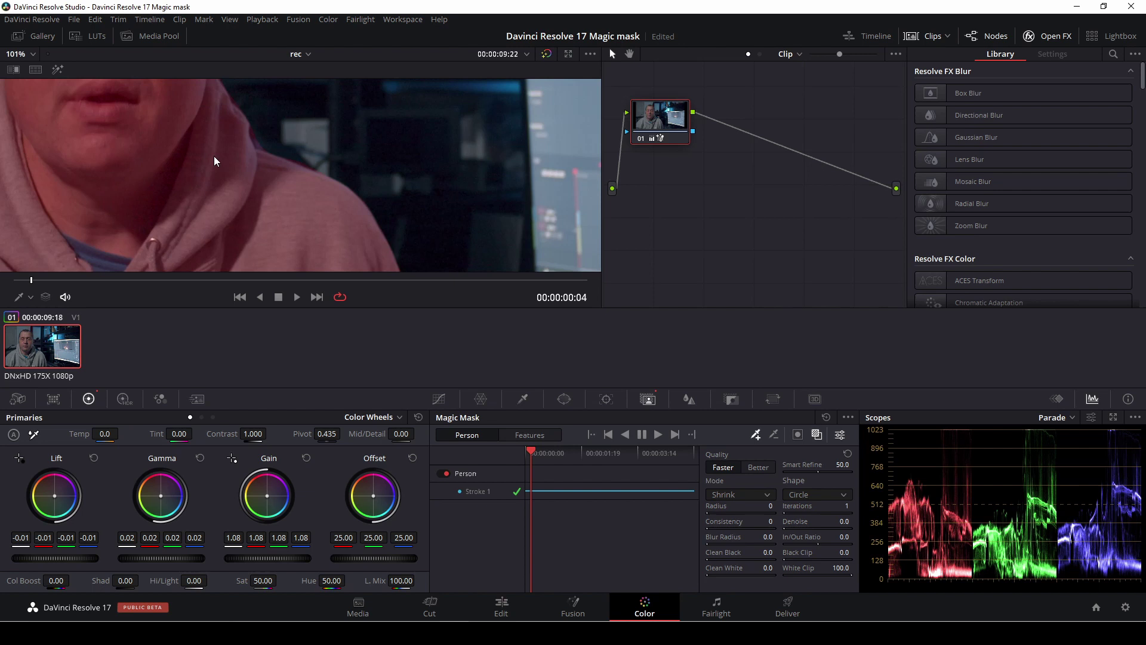
{"action": "scroll", "coordinate": [178, 127], "scroll_direction": "up", "scroll_amount": 2}
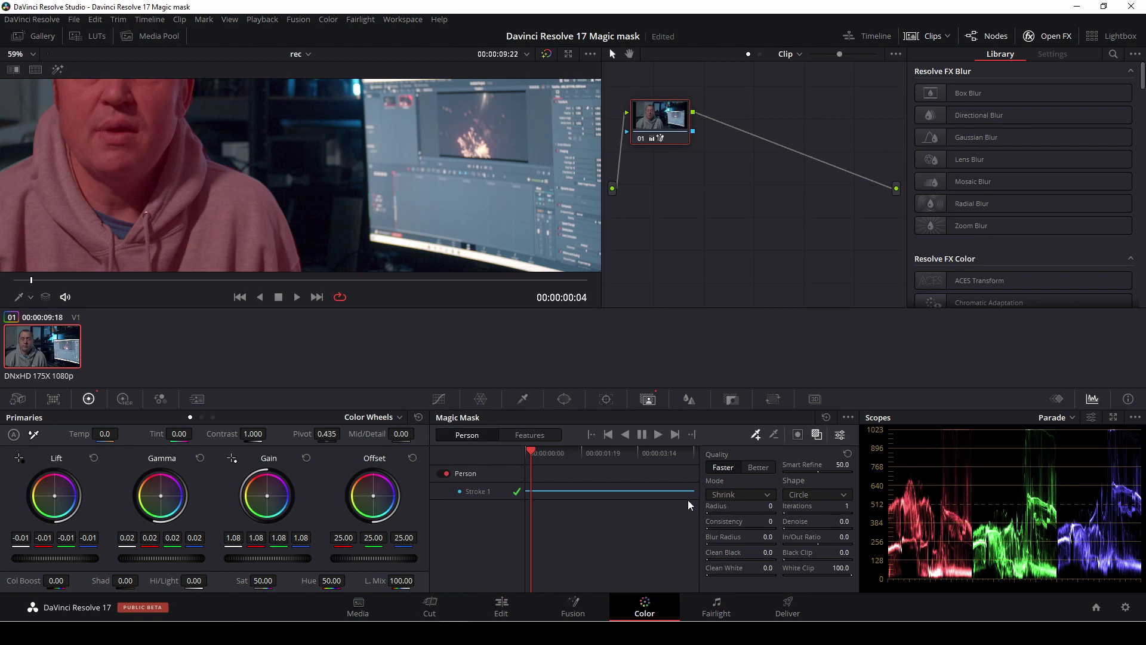
Keep the mask refinement mode on Shrink and raise Blur Radius to 54.3.
{"action": "left_click", "coordinate": [738, 495]}
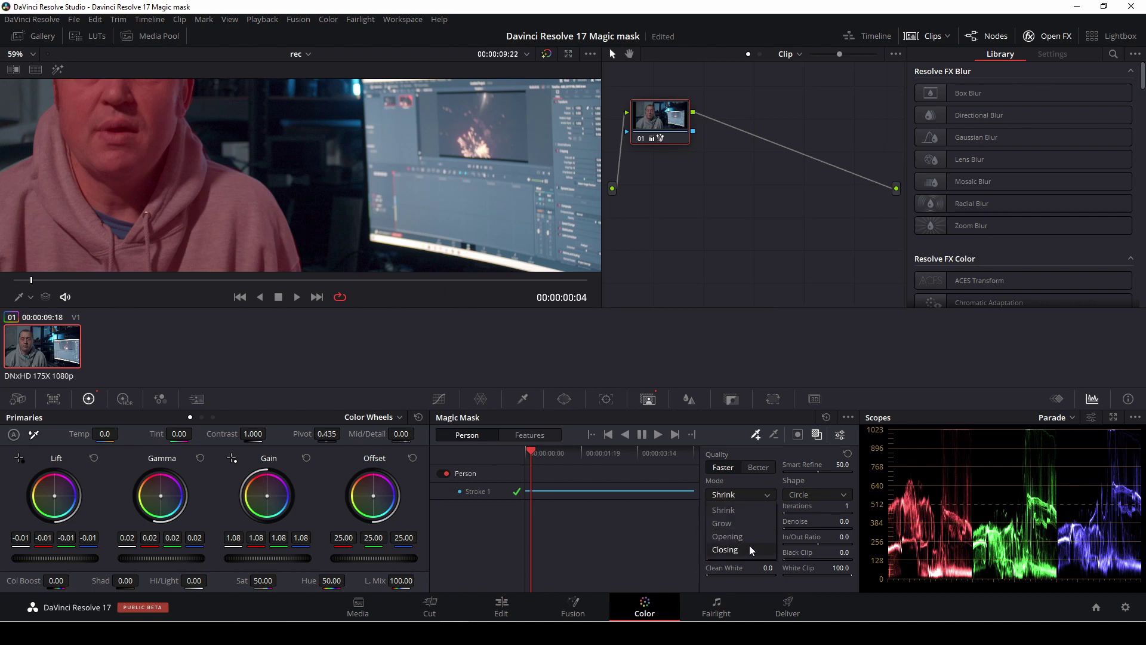
{"action": "left_click", "coordinate": [743, 491]}
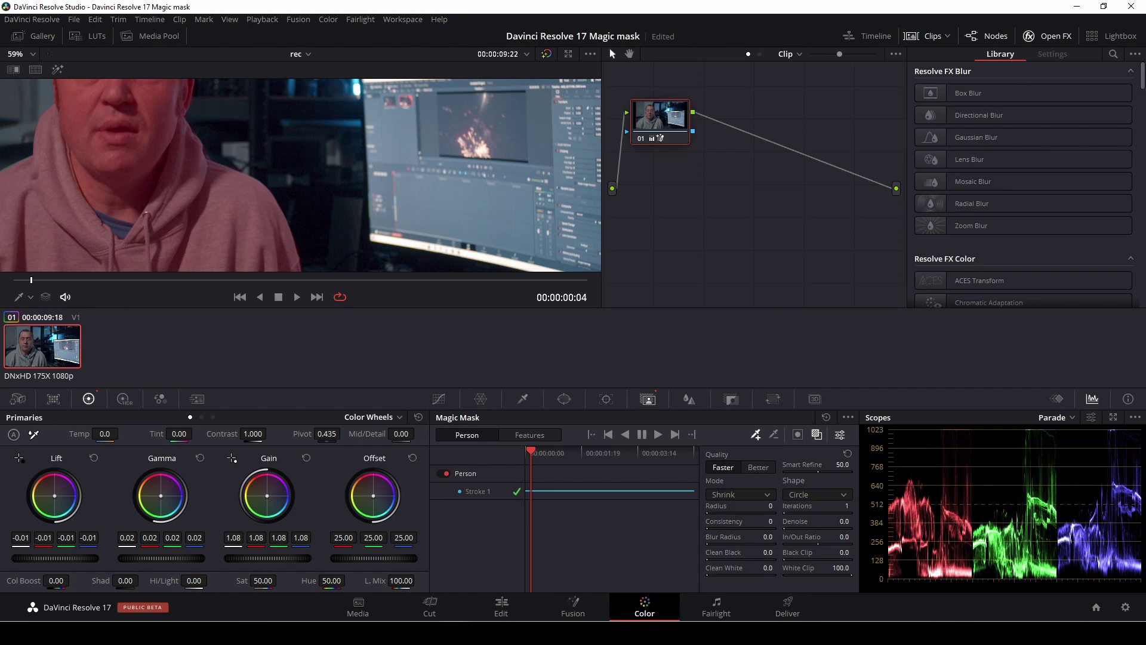
{"action": "left_click_drag", "start_coordinate": [767, 536], "coordinate": [785, 537]}
{"action": "left_click_drag", "start_coordinate": [766, 537], "coordinate": [776, 536]}
{"action": "scroll", "coordinate": [209, 186], "scroll_direction": "down", "scroll_amount": 5}
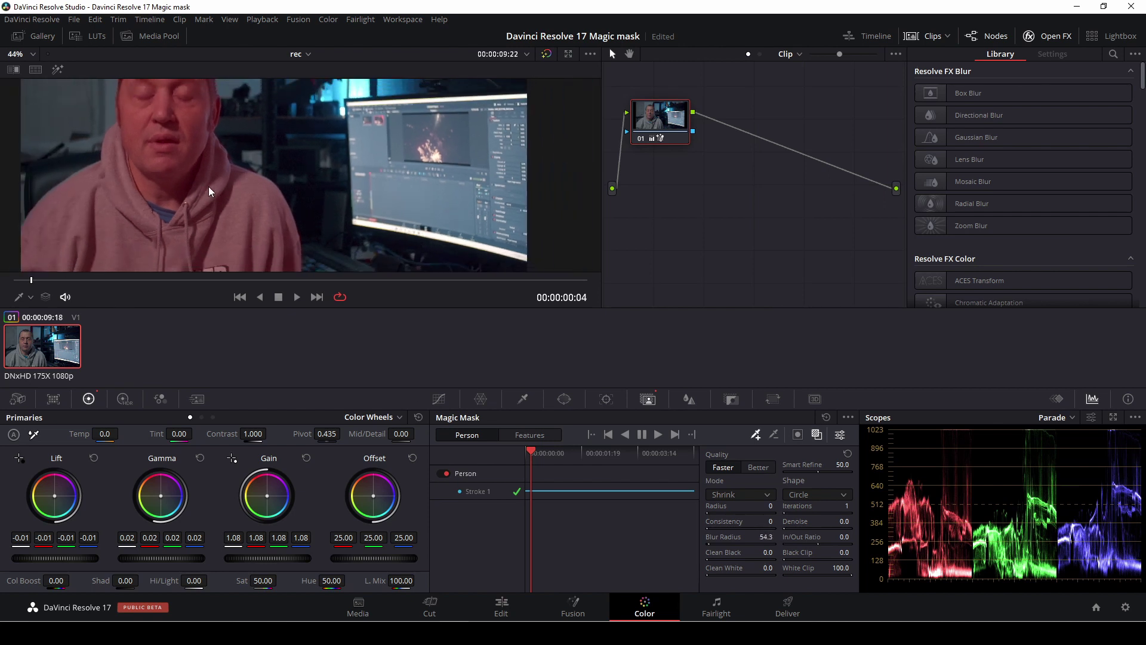
{"action": "scroll", "coordinate": [286, 227], "scroll_direction": "down", "scroll_amount": 1}
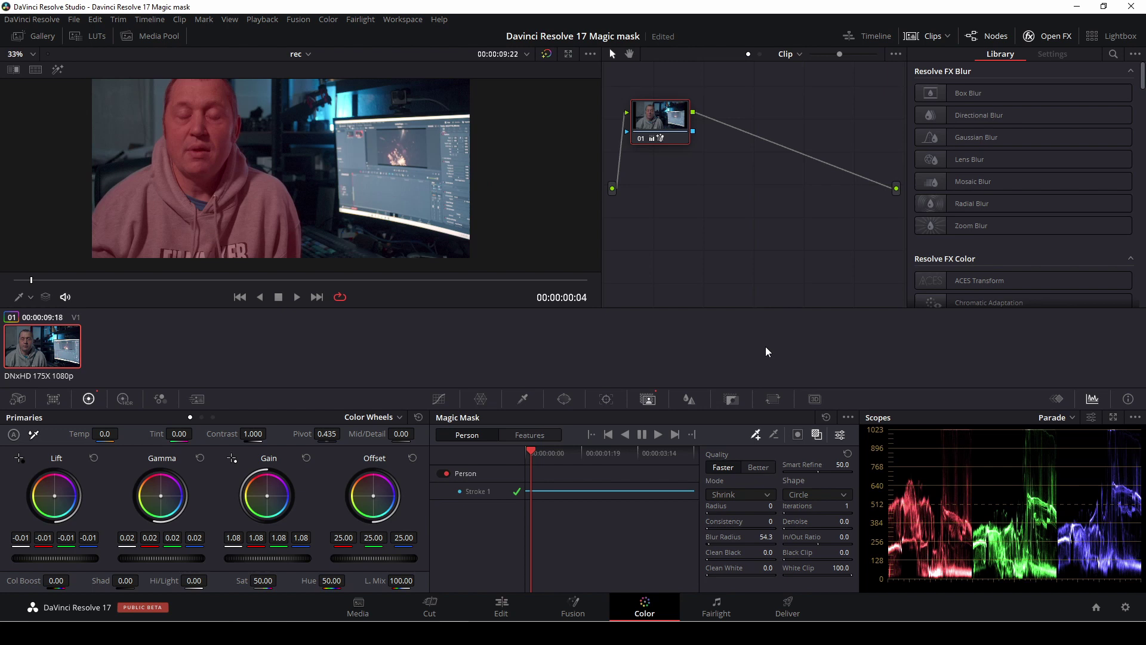
Turn off the Magic Mask highlight overlay.
{"action": "left_click", "coordinate": [818, 435]}
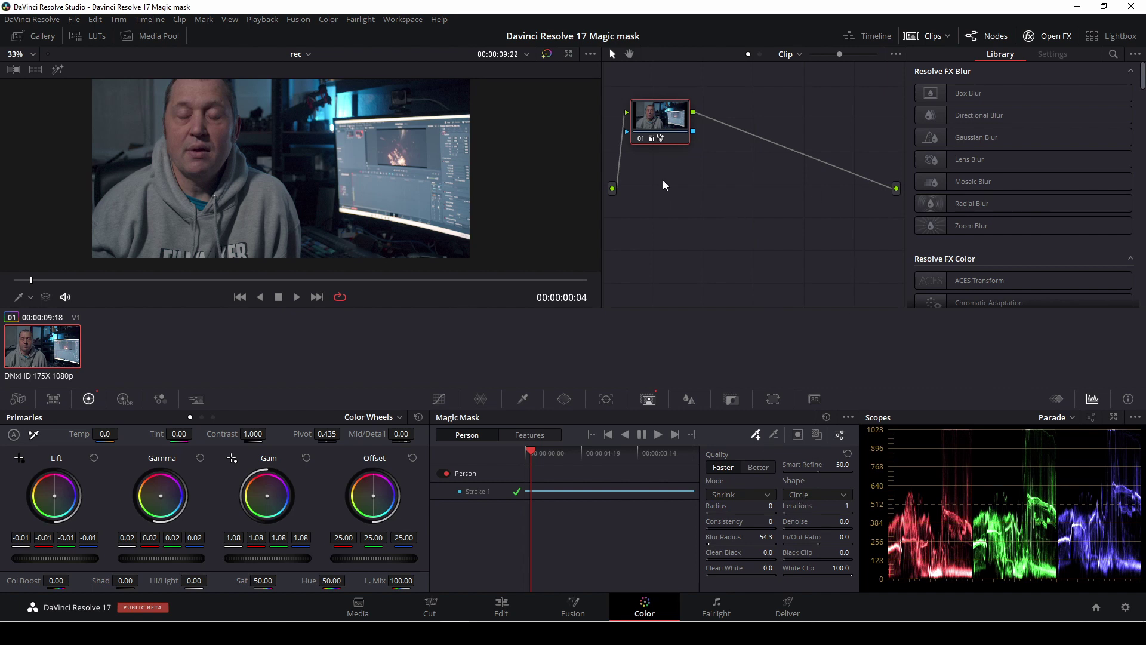
Add an Alpha Output to the node graph and connect the node's key output to it.
{"action": "left_click_drag", "start_coordinate": [665, 138], "coordinate": [664, 152]}
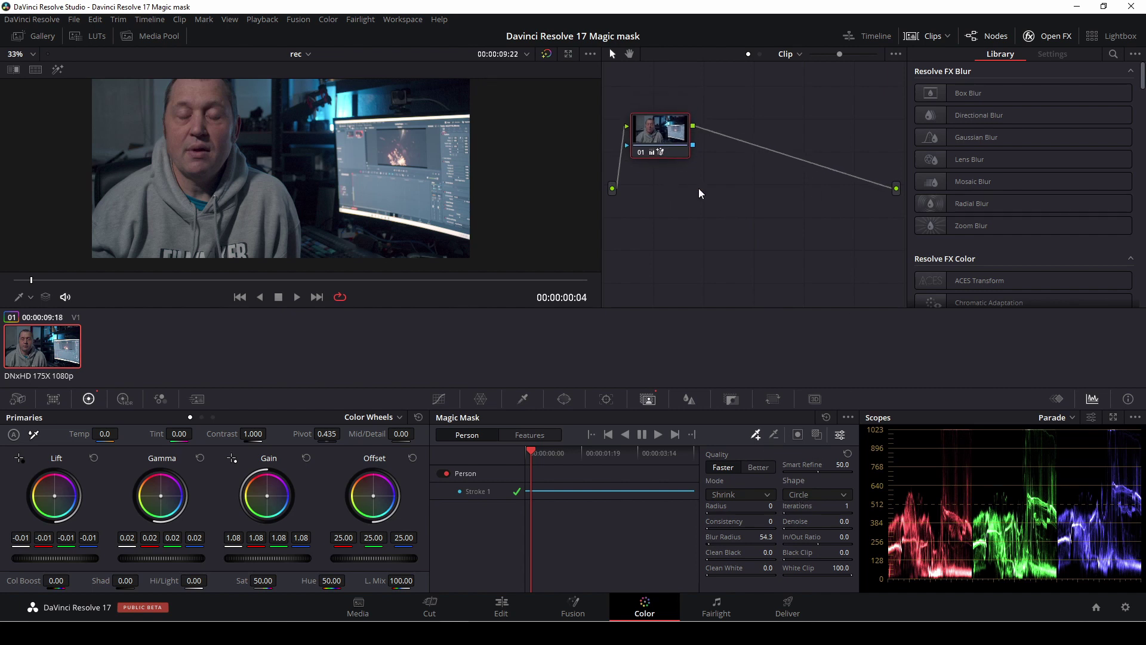
{"action": "right_click", "coordinate": [702, 188]}
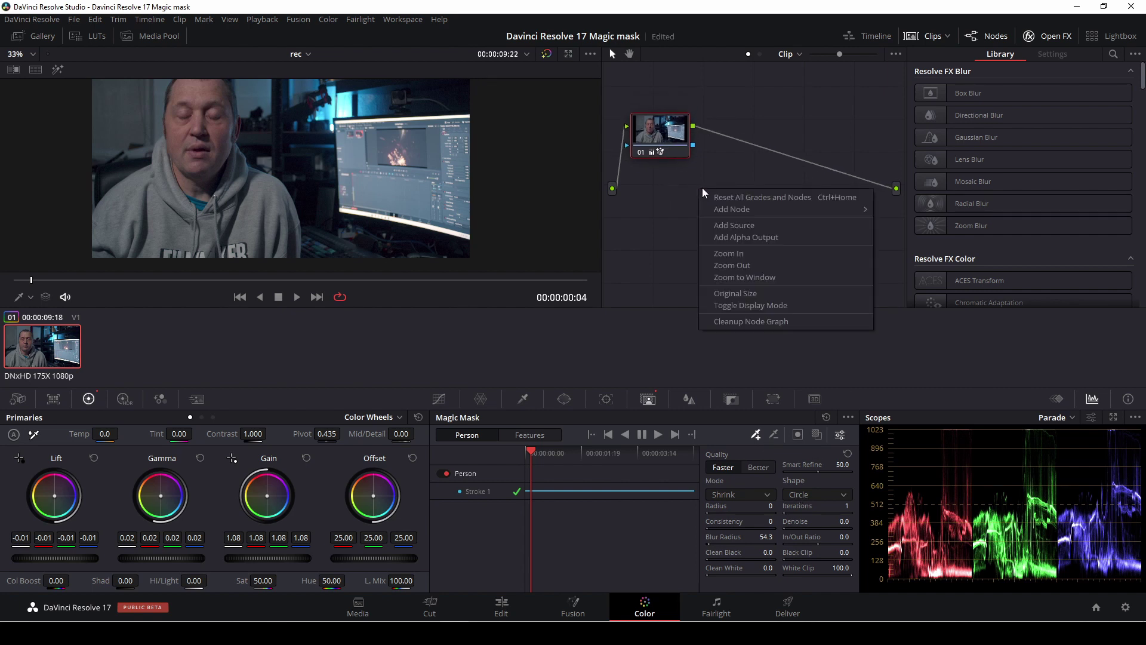
{"action": "left_click", "coordinate": [742, 238]}
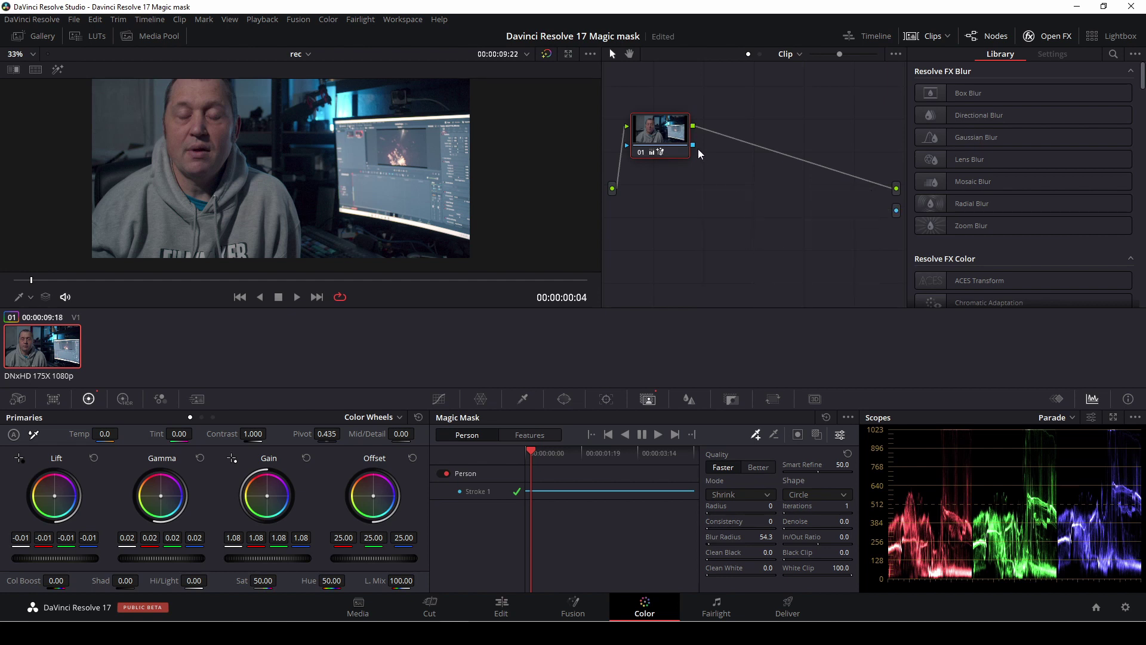
{"action": "left_click_drag", "start_coordinate": [693, 145], "coordinate": [789, 178]}
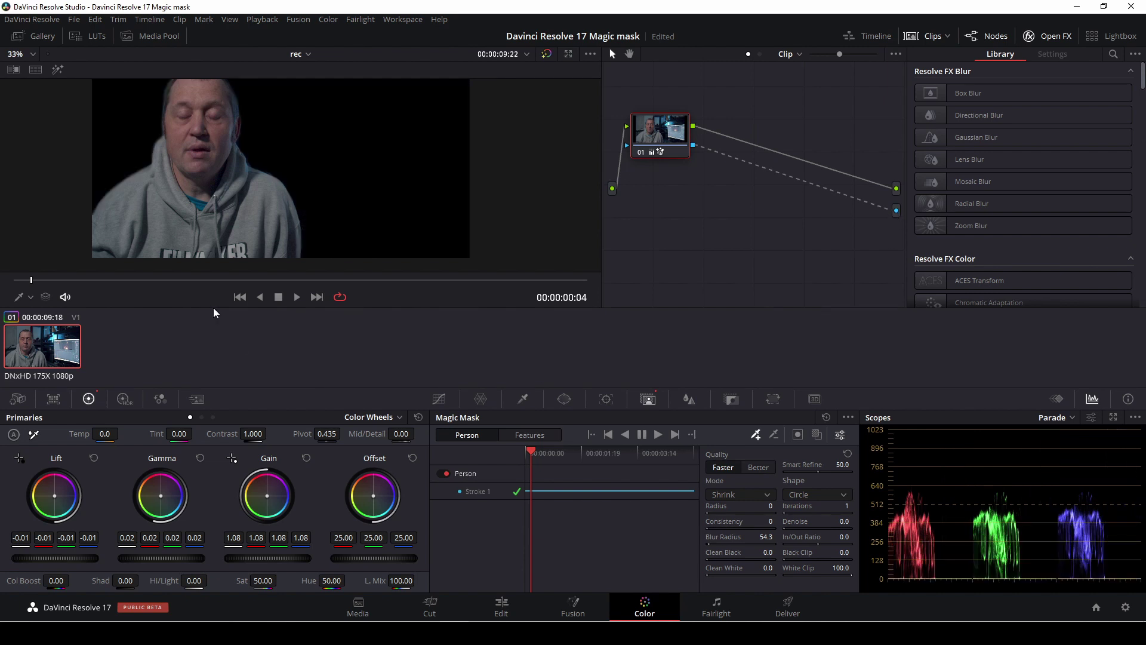
{"action": "scroll", "coordinate": [286, 178], "scroll_direction": "down", "scroll_amount": 1}
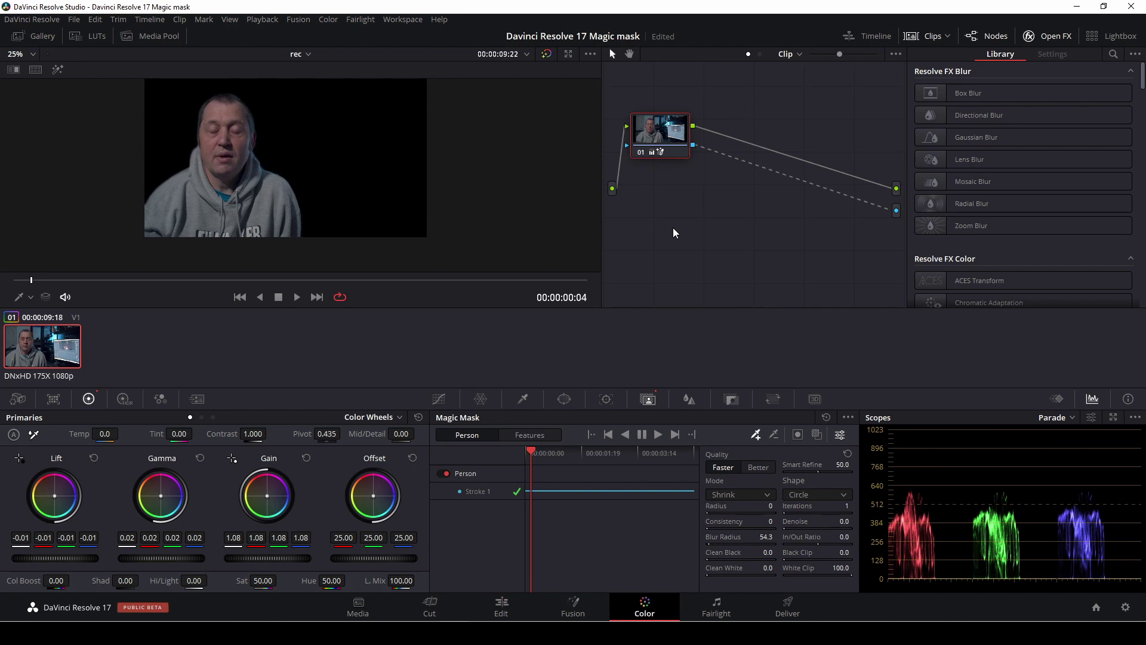
{"action": "scroll", "coordinate": [357, 209], "scroll_direction": "up", "scroll_amount": 3}
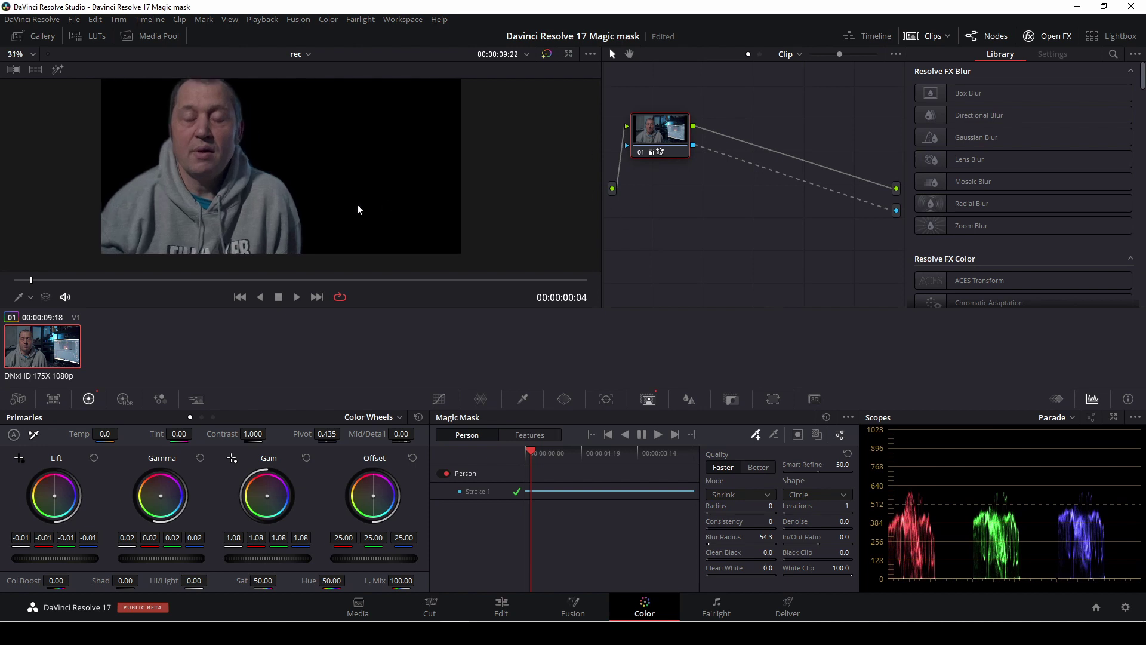
{"action": "scroll", "coordinate": [357, 209], "scroll_direction": "down", "scroll_amount": 3}
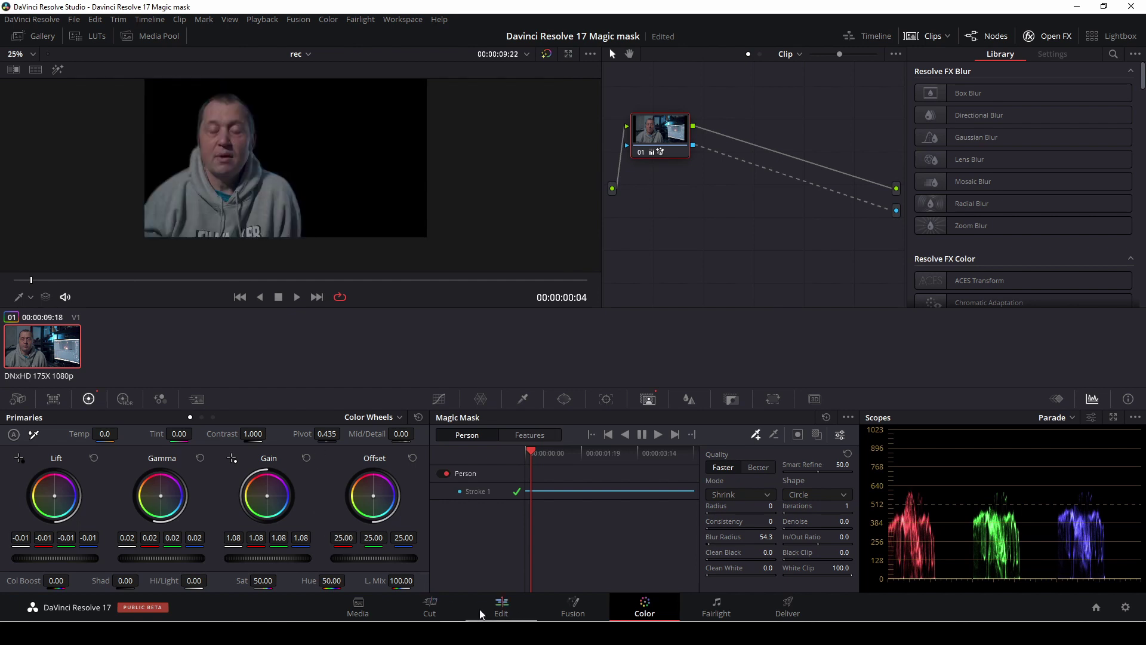
On the Edit page, move the masked clip up to Video 2 and place the original footage on Video 1.
{"action": "left_click", "coordinate": [511, 615]}
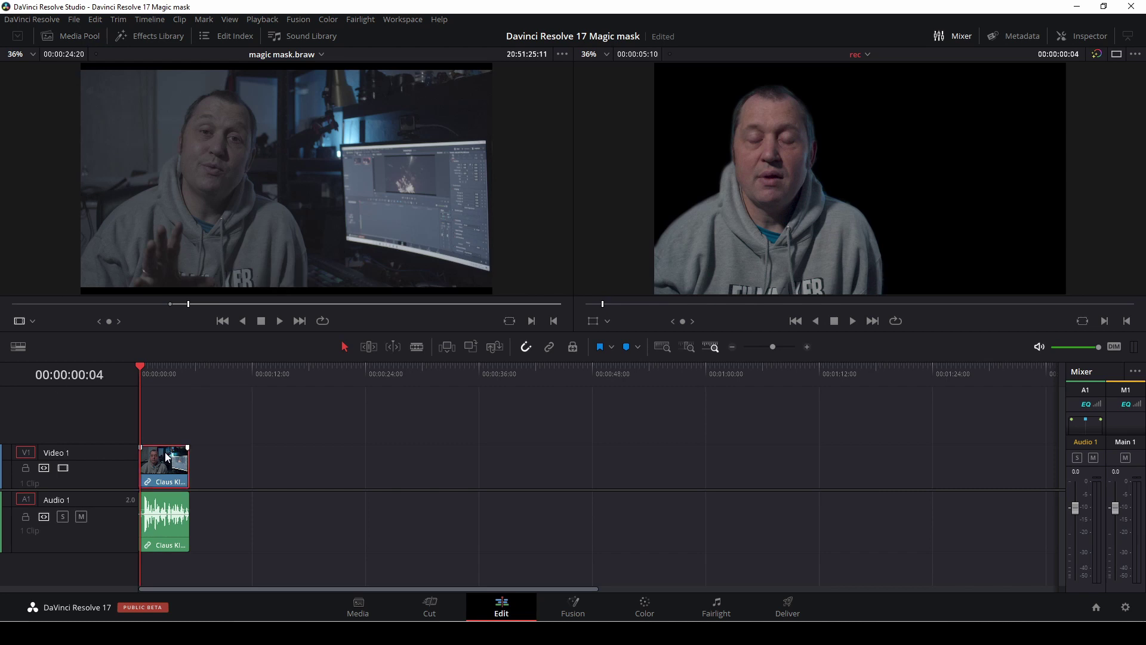
{"action": "left_click_drag", "start_coordinate": [165, 452], "coordinate": [164, 407]}
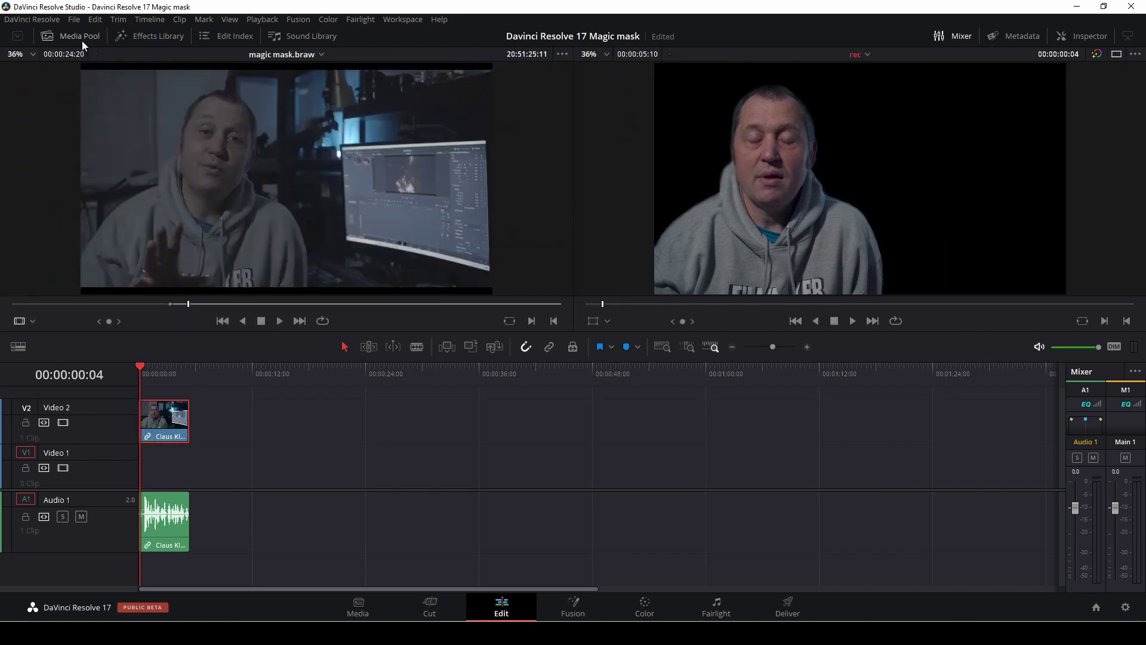
{"action": "left_click", "coordinate": [79, 35]}
{"action": "left_click_drag", "start_coordinate": [143, 281], "coordinate": [160, 467]}
Delete the new copy's duplicate audio, check a later frame, and return to the Color page.
{"action": "left_click", "coordinate": [333, 525]}
{"action": "key", "text": "Delete"}
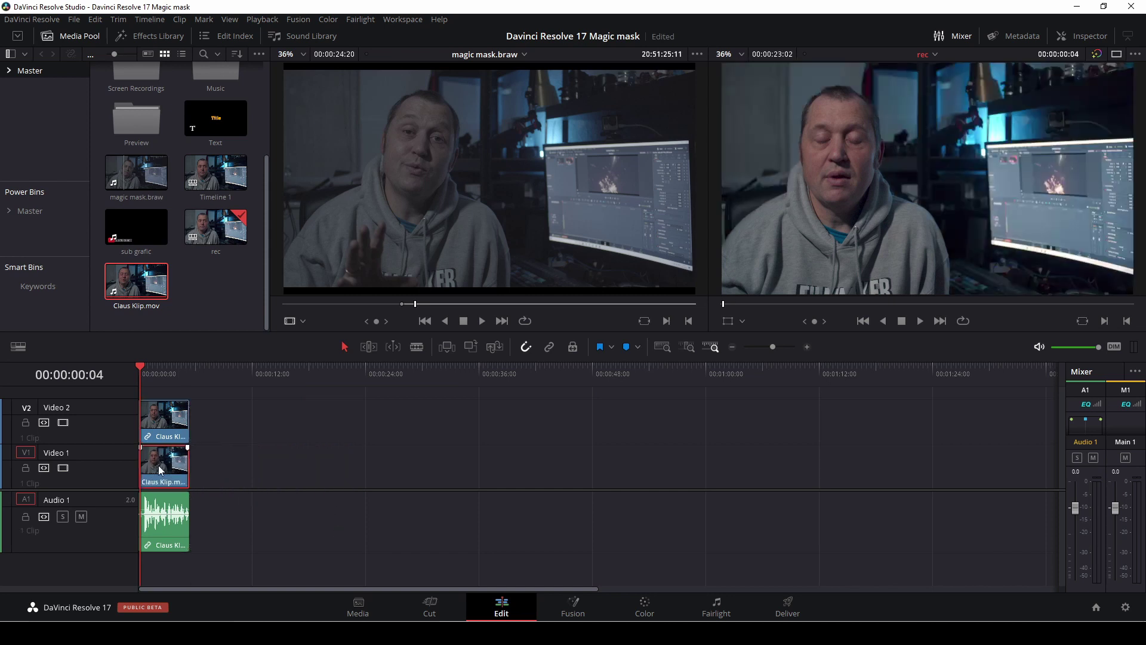
{"action": "left_click", "coordinate": [155, 379]}
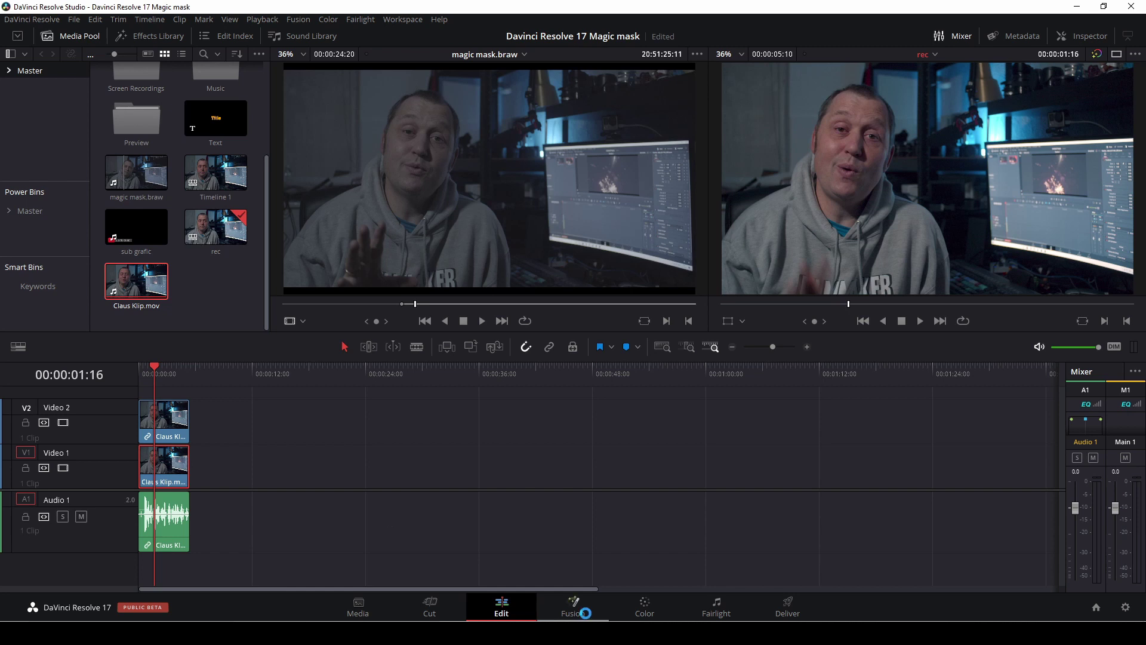
{"action": "left_click", "coordinate": [642, 609]}
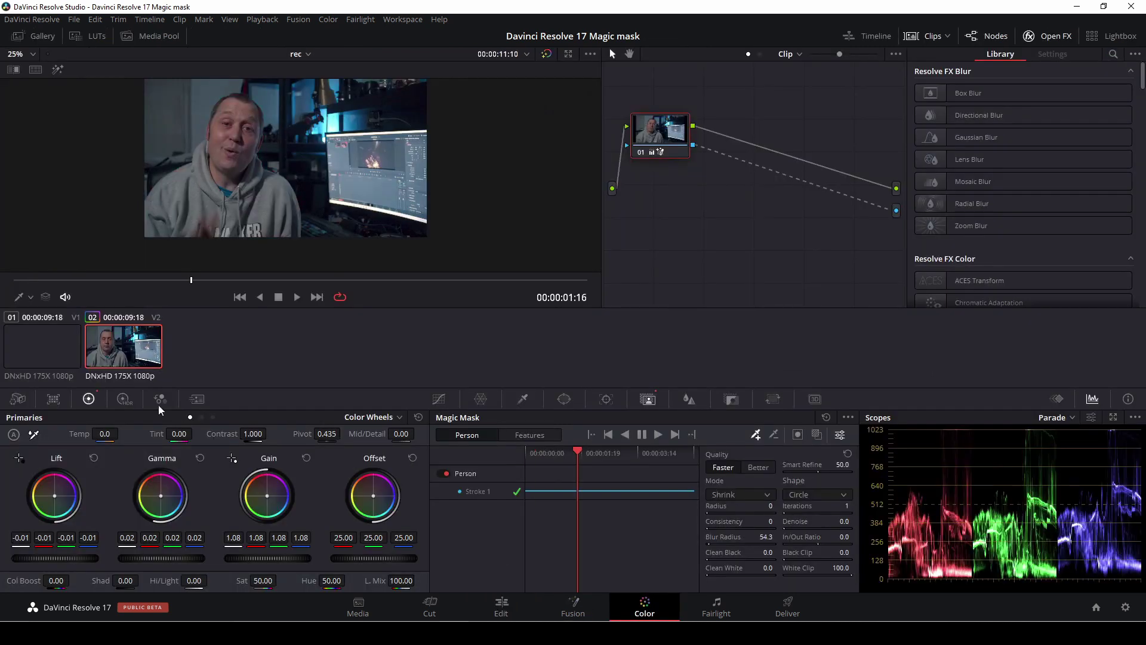
Give clip 01 a 0.70 Blur radius, then go to the Edit page.
{"action": "left_click", "coordinate": [34, 351]}
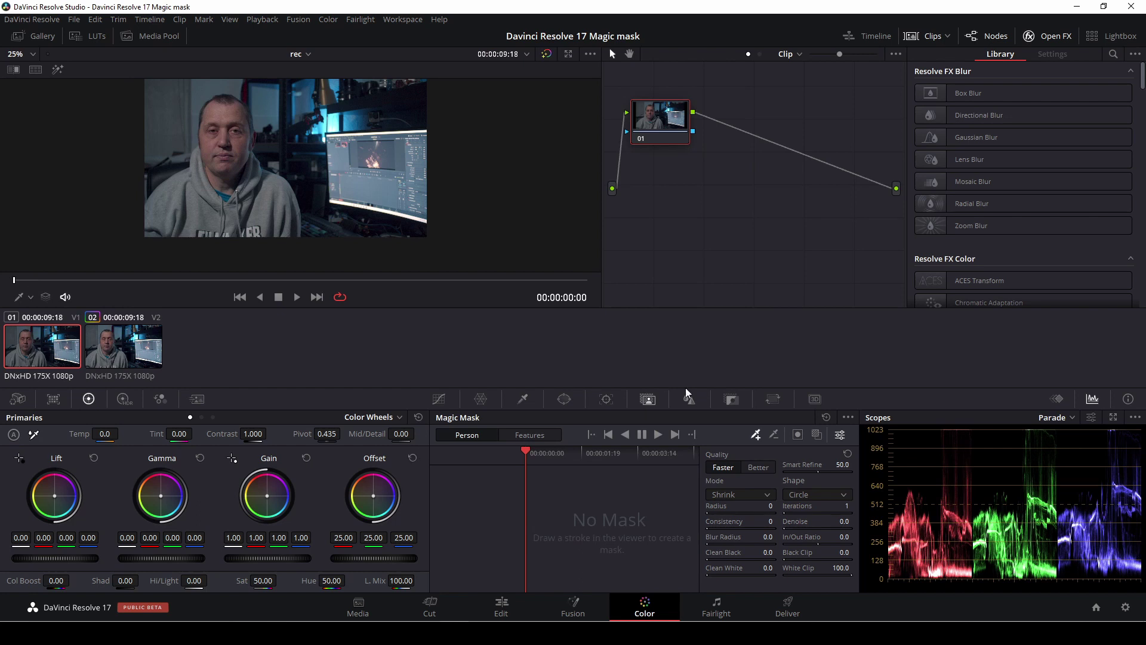
{"action": "left_click", "coordinate": [697, 404]}
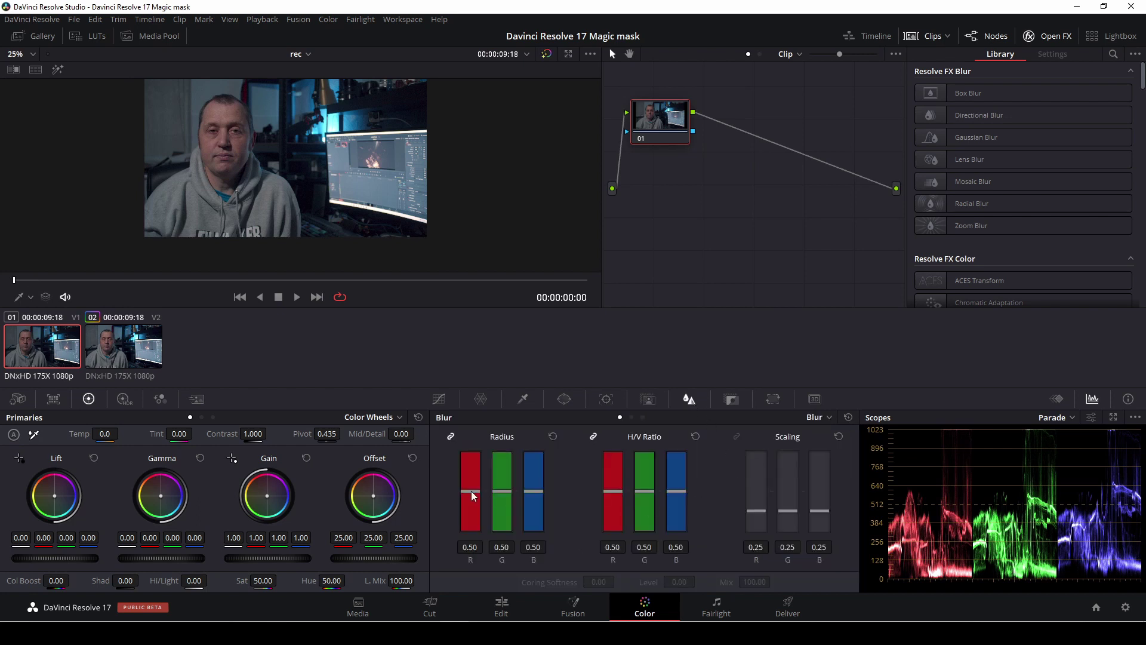
{"action": "left_click_drag", "start_coordinate": [471, 491], "coordinate": [482, 471]}
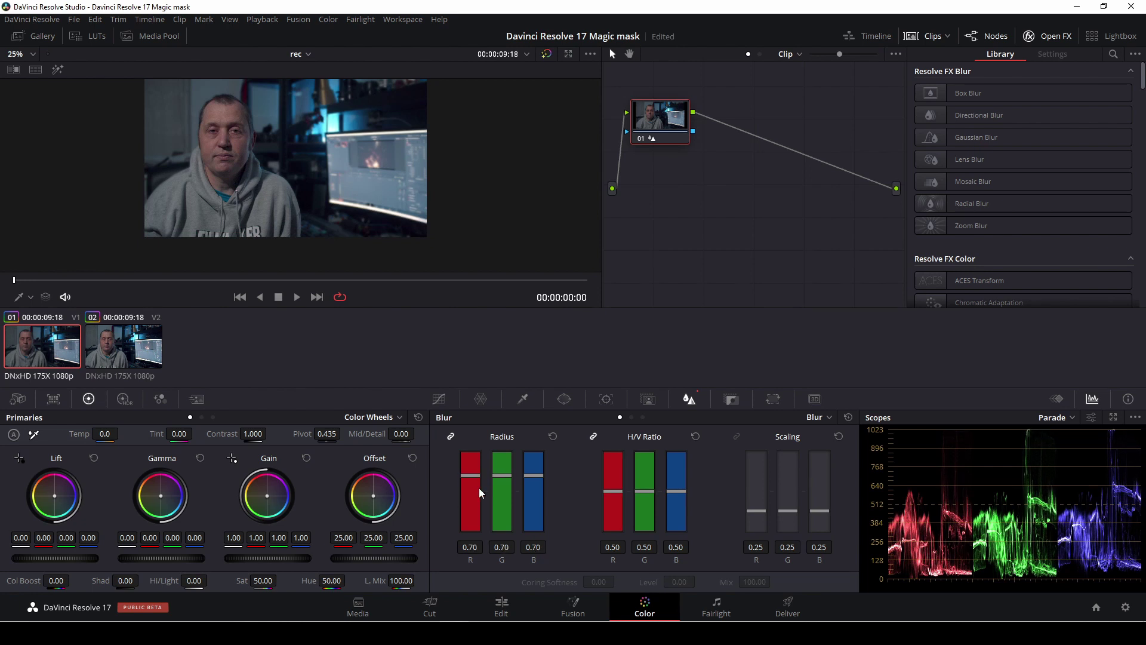
{"action": "left_click", "coordinate": [513, 615]}
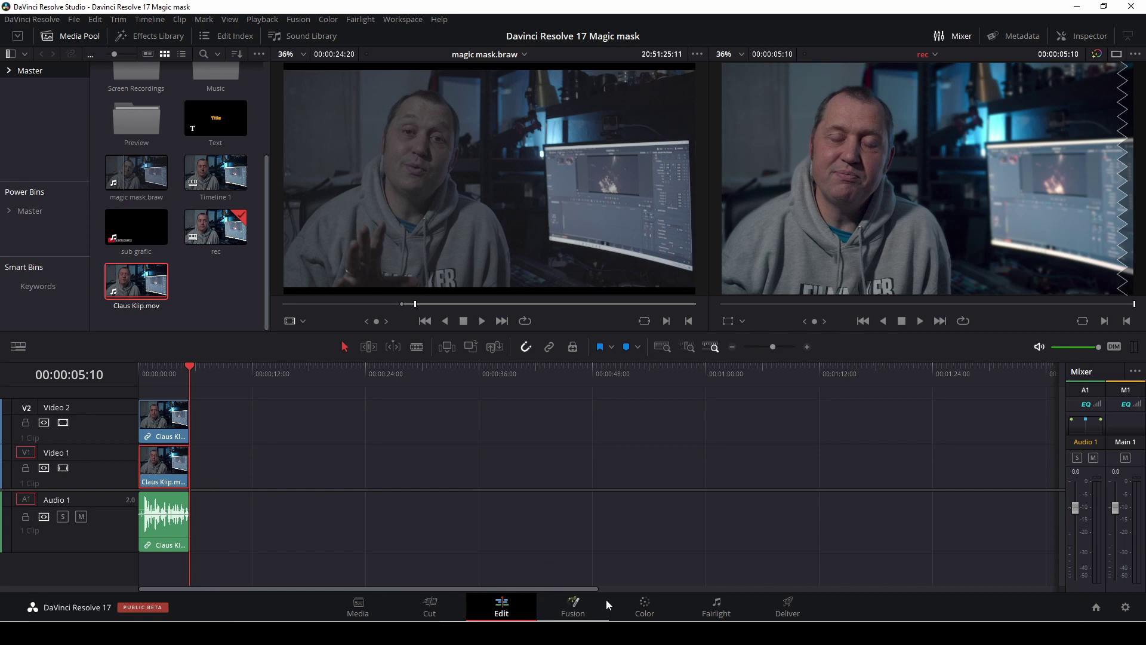
Switch back to the Color page, where the masked Video 2 clip and its alpha-output node graph appear.
{"action": "left_click", "coordinate": [645, 606]}
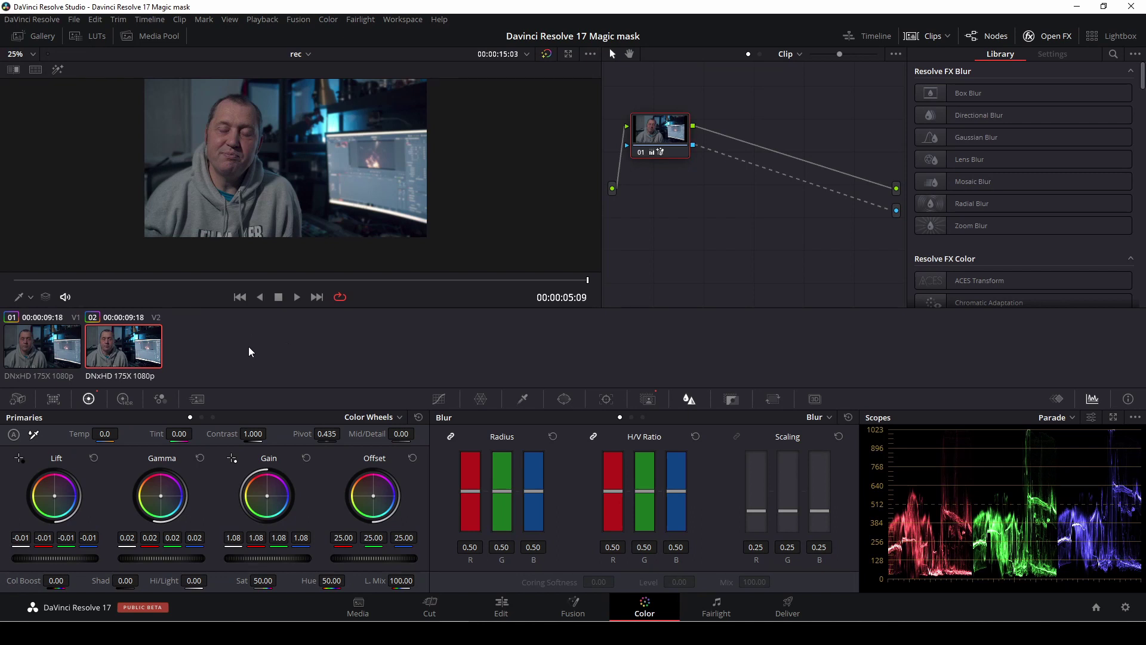
Select clip 02 and reset its node 01 grade.
{"action": "left_click", "coordinate": [32, 346]}
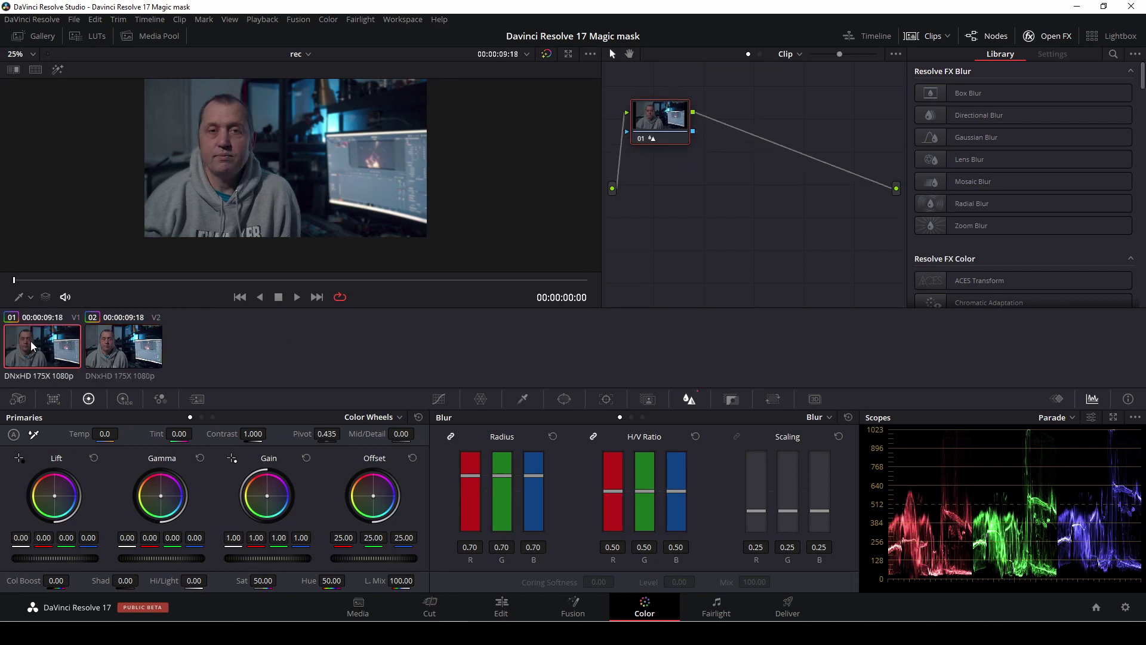
{"action": "left_click", "coordinate": [102, 351]}
{"action": "right_click", "coordinate": [669, 130]}
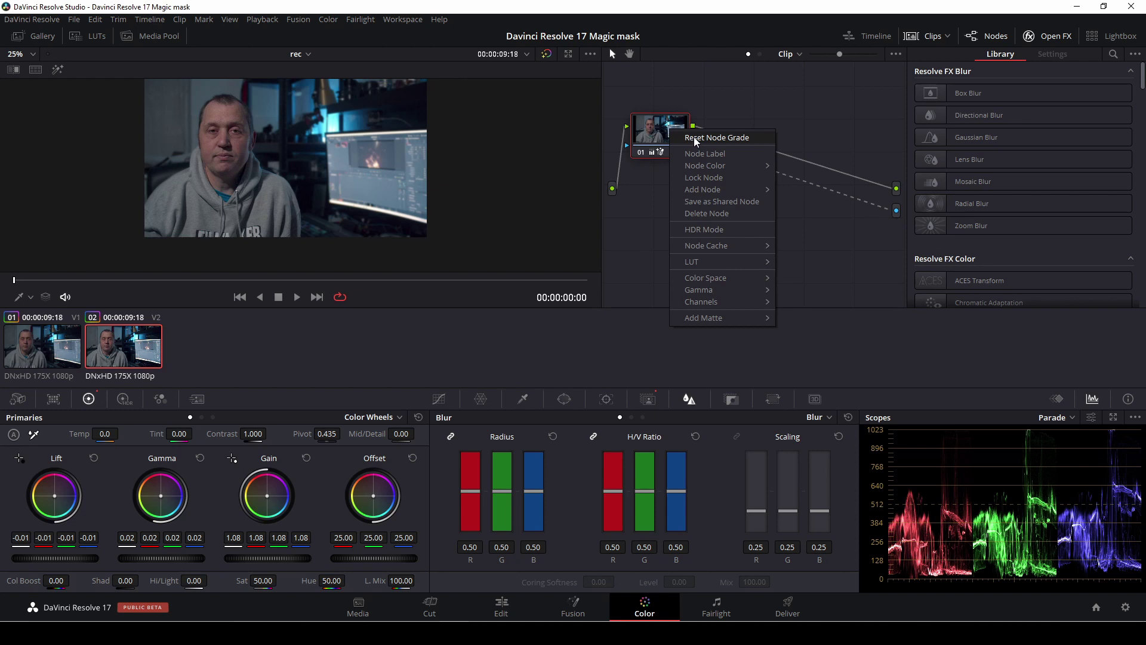
{"action": "left_click", "coordinate": [696, 136]}
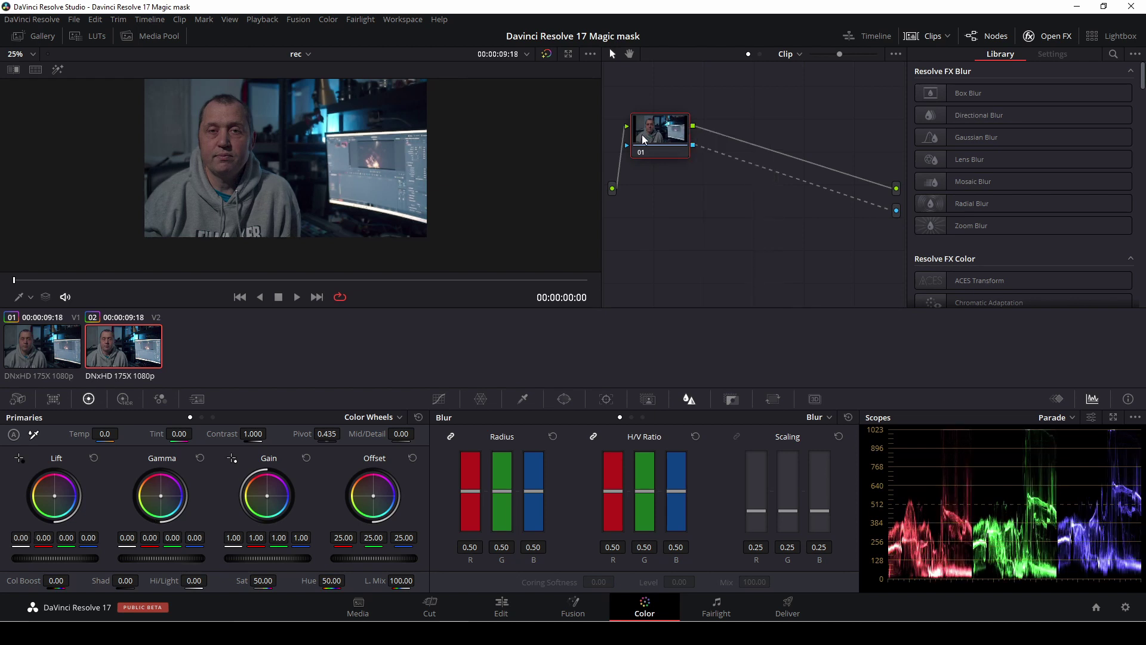
Set Magic Mask to Features mode with Face as the targeted feature.
{"action": "left_click", "coordinate": [647, 398]}
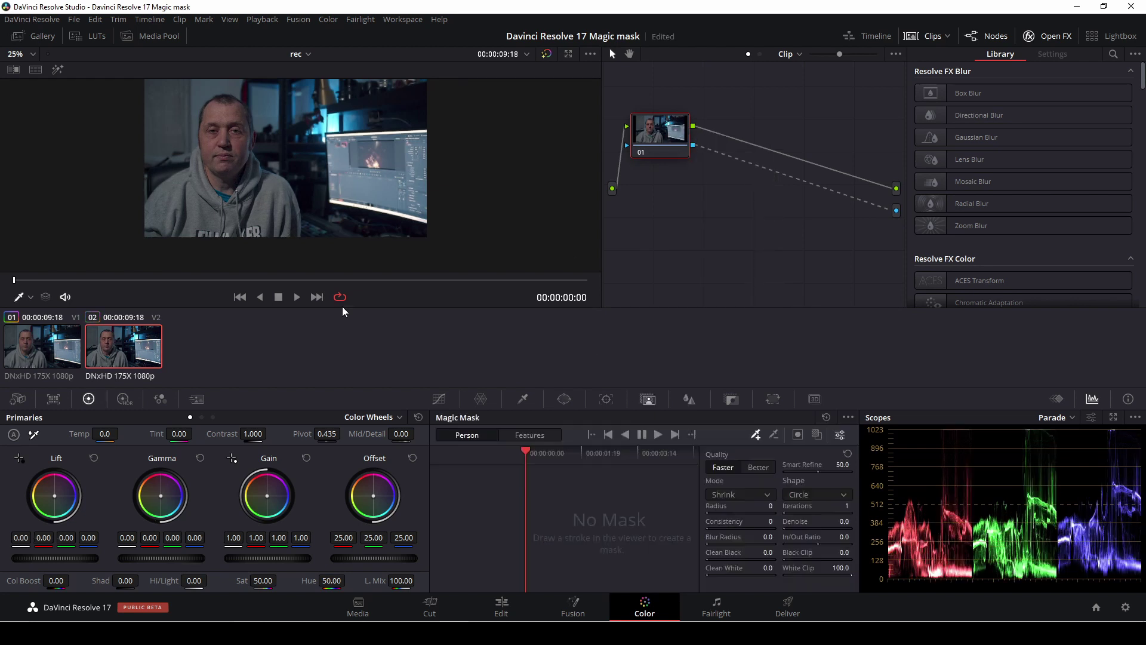
{"action": "left_click", "coordinate": [517, 436]}
{"action": "left_click", "coordinate": [510, 454]}
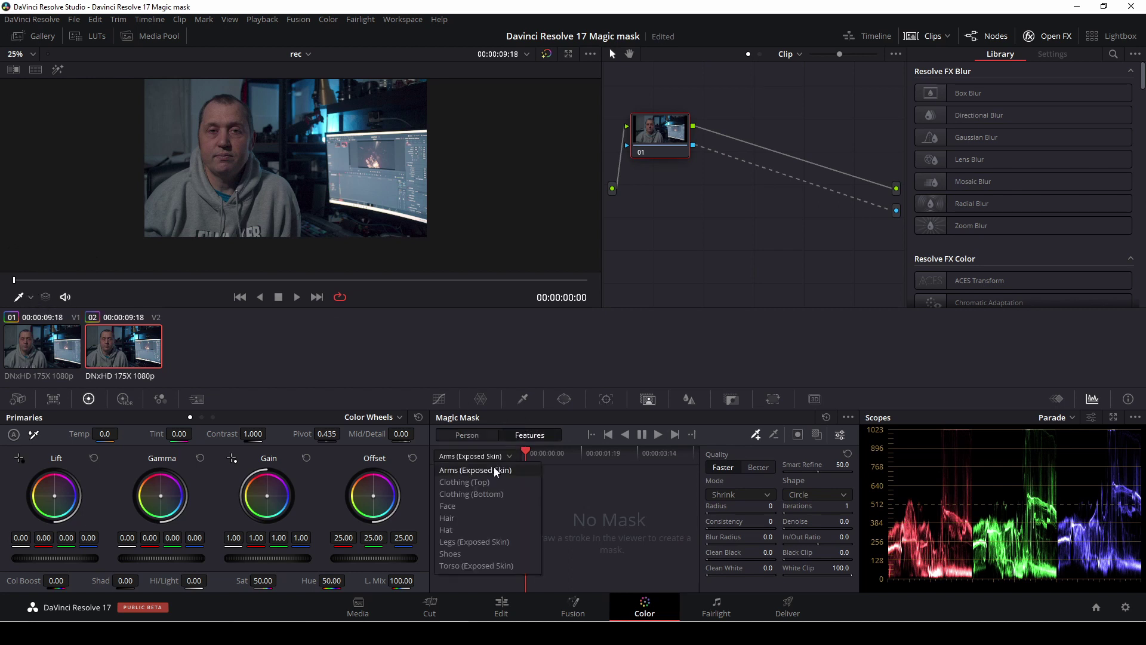
{"action": "left_click", "coordinate": [457, 507]}
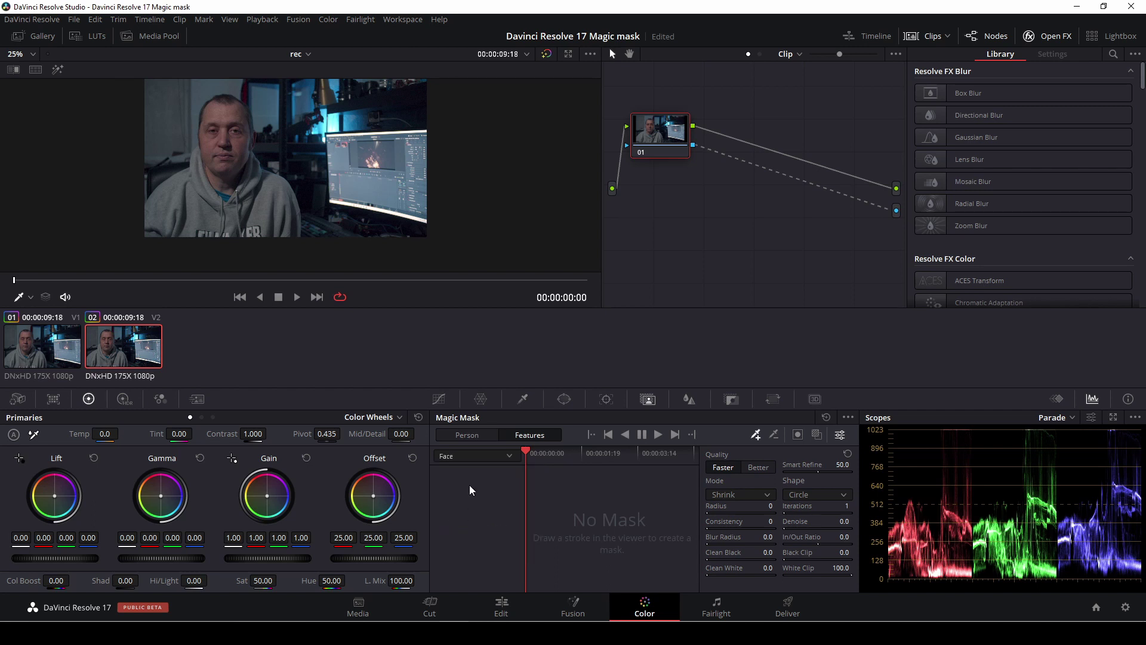
Draw a Face stroke across the forehead, show the mask overlay, and track it forward through the clip.
{"action": "left_click", "coordinate": [756, 435]}
{"action": "left_click_drag", "start_coordinate": [207, 114], "coordinate": [239, 115]}
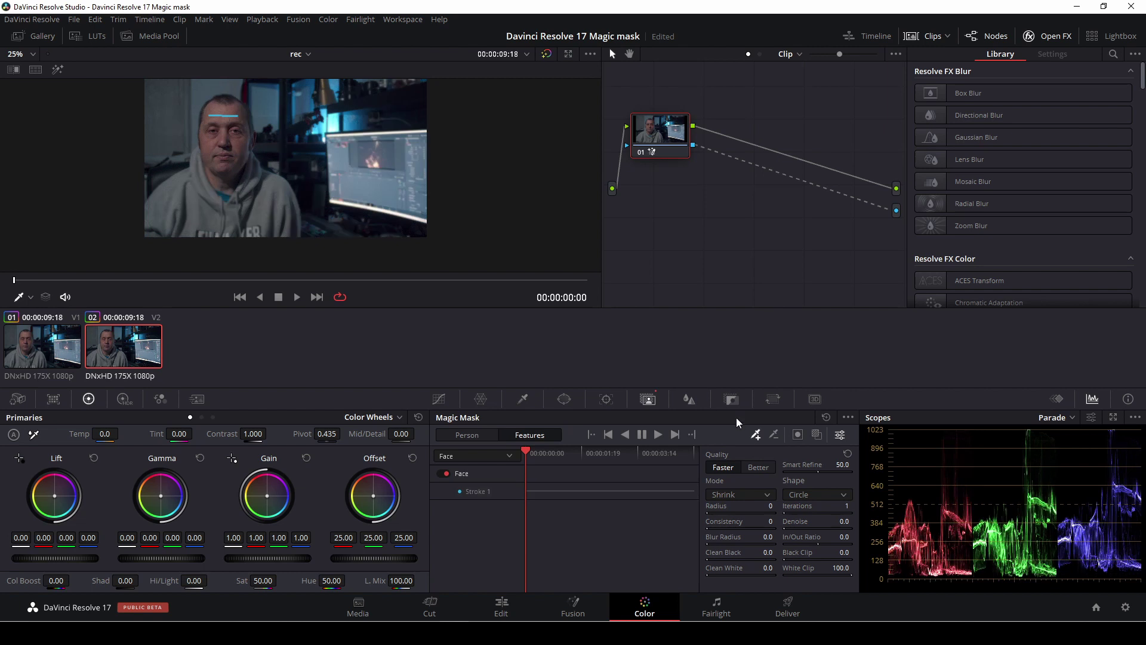
{"action": "left_click", "coordinate": [815, 437]}
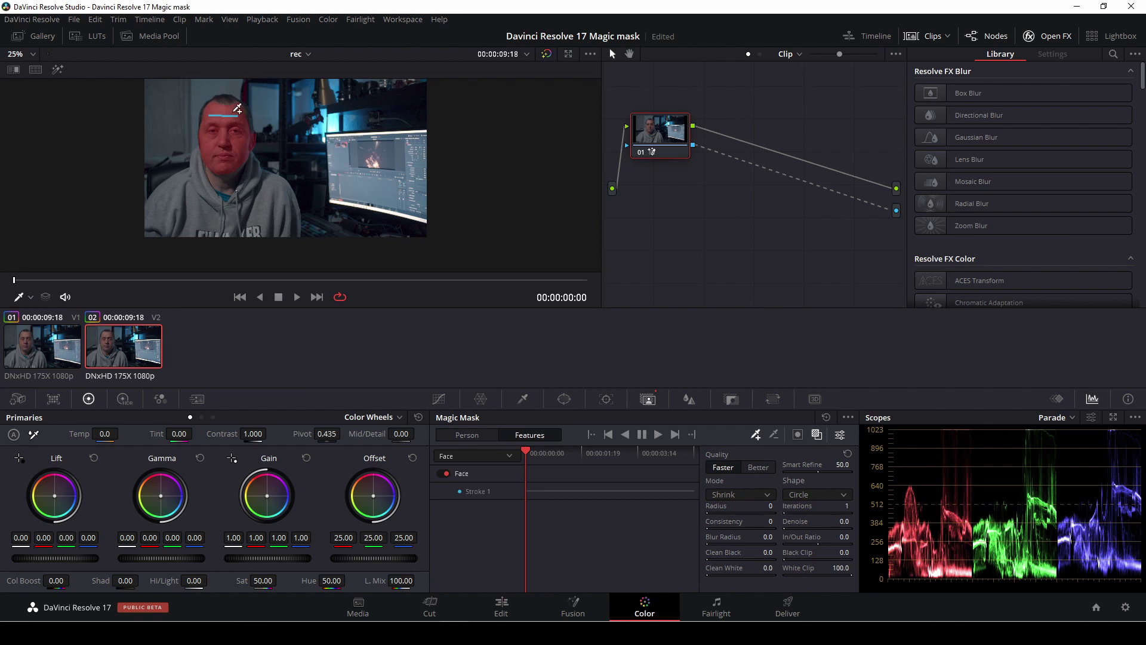
{"action": "left_click", "coordinate": [659, 435]}
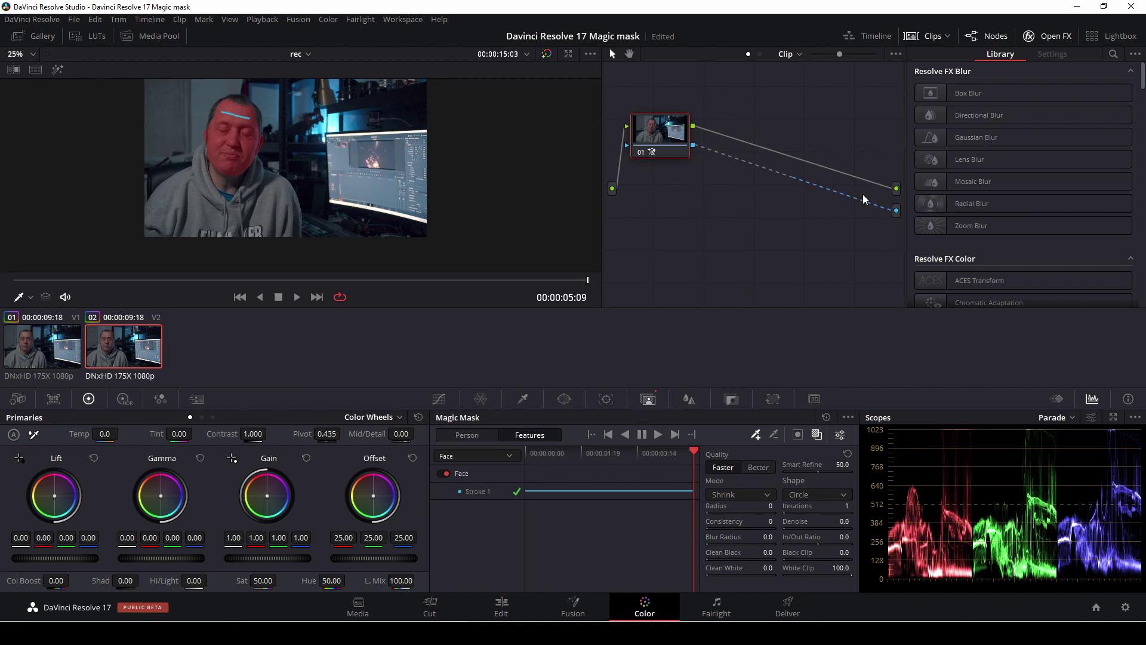
Disconnect the node's alpha output and turn off the stroke and red mask overlays.
{"action": "left_click_drag", "start_coordinate": [861, 200], "coordinate": [839, 215]}
{"action": "left_click", "coordinate": [30, 297]}
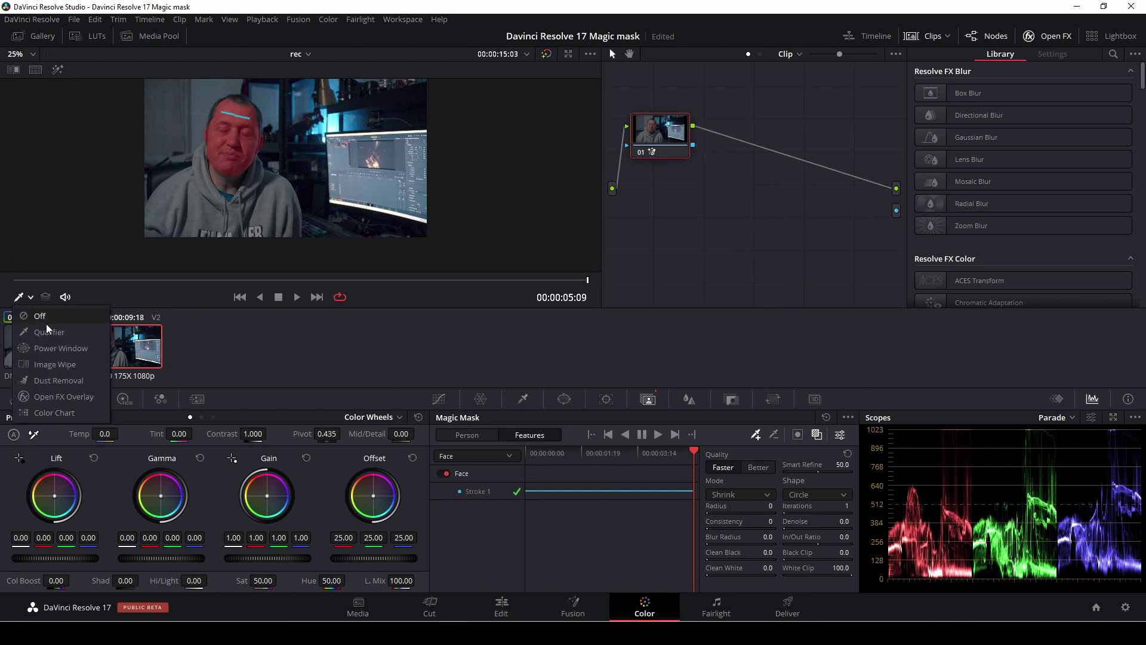
{"action": "left_click", "coordinate": [47, 318]}
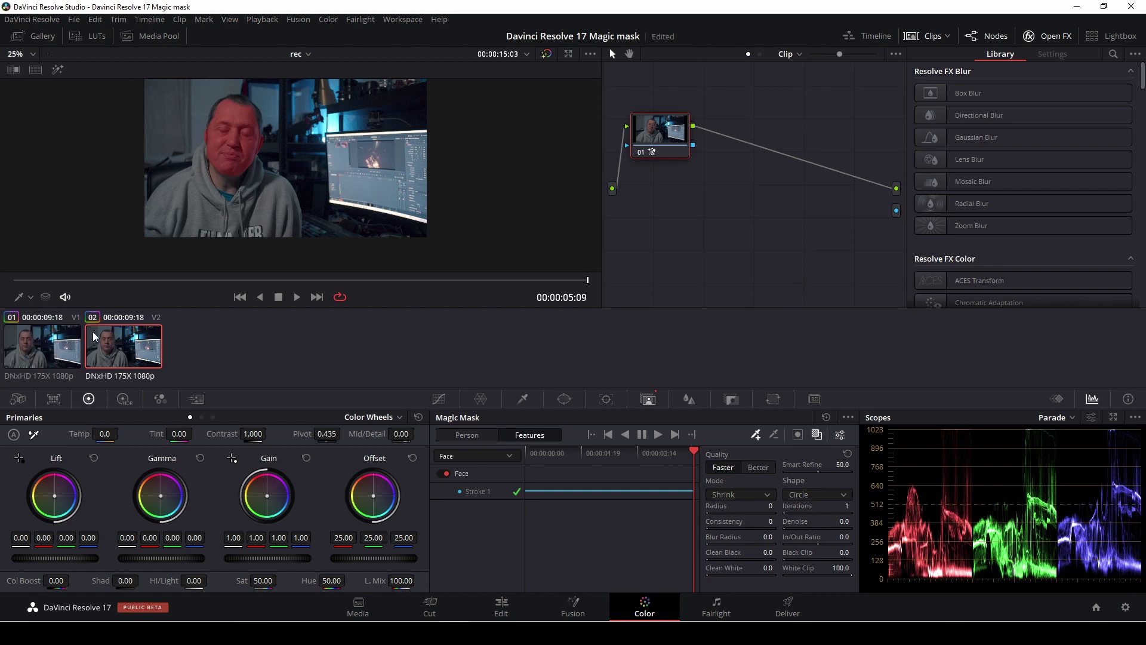
{"action": "left_click", "coordinate": [816, 435]}
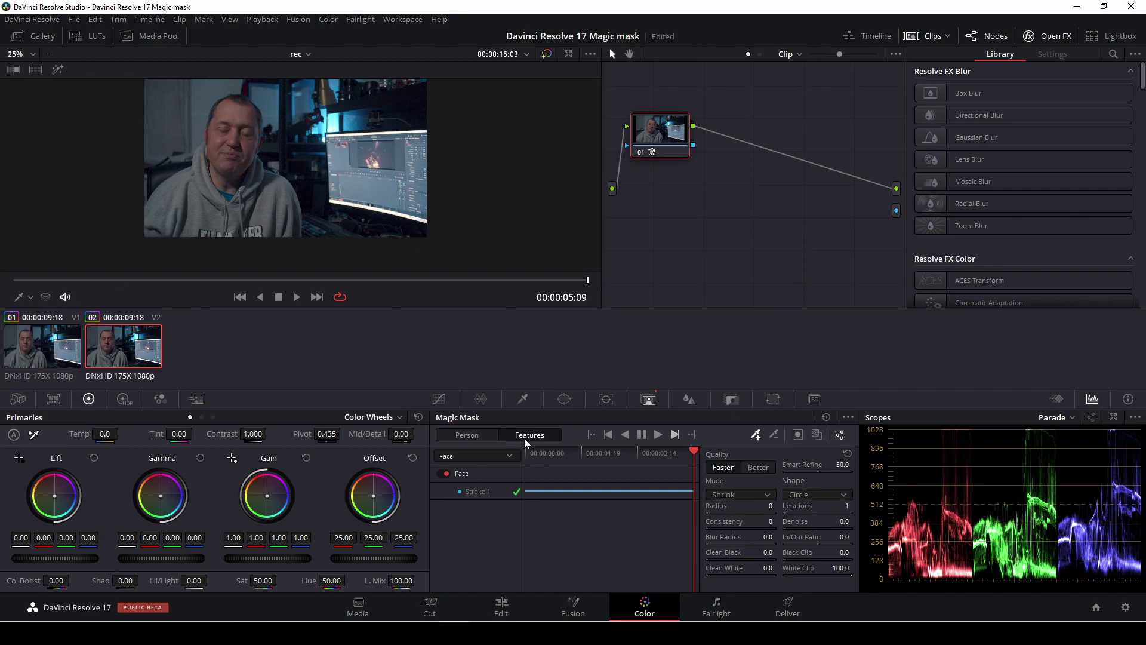
Test a blue-cyan Gain colour shift on the face, then reset Gain to 1.00.
{"action": "left_click_drag", "start_coordinate": [248, 541], "coordinate": [228, 540]}
{"action": "left_click_drag", "start_coordinate": [270, 500], "coordinate": [274, 510]}
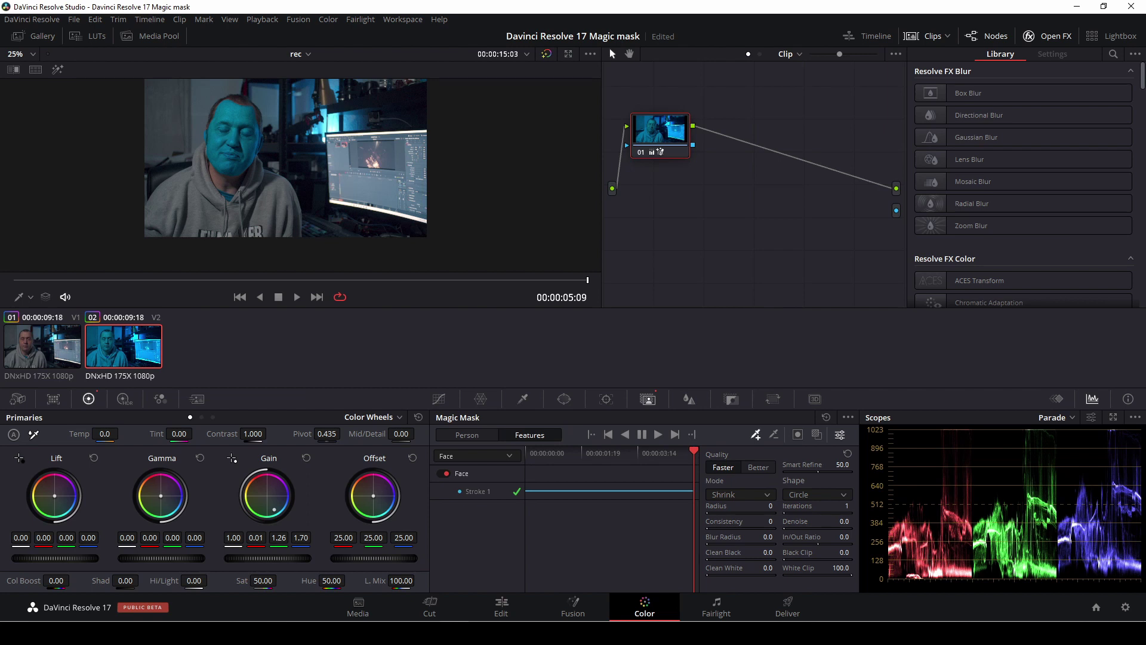
{"action": "left_click_drag", "start_coordinate": [274, 509], "coordinate": [274, 508]}
{"action": "left_click", "coordinate": [306, 457]}
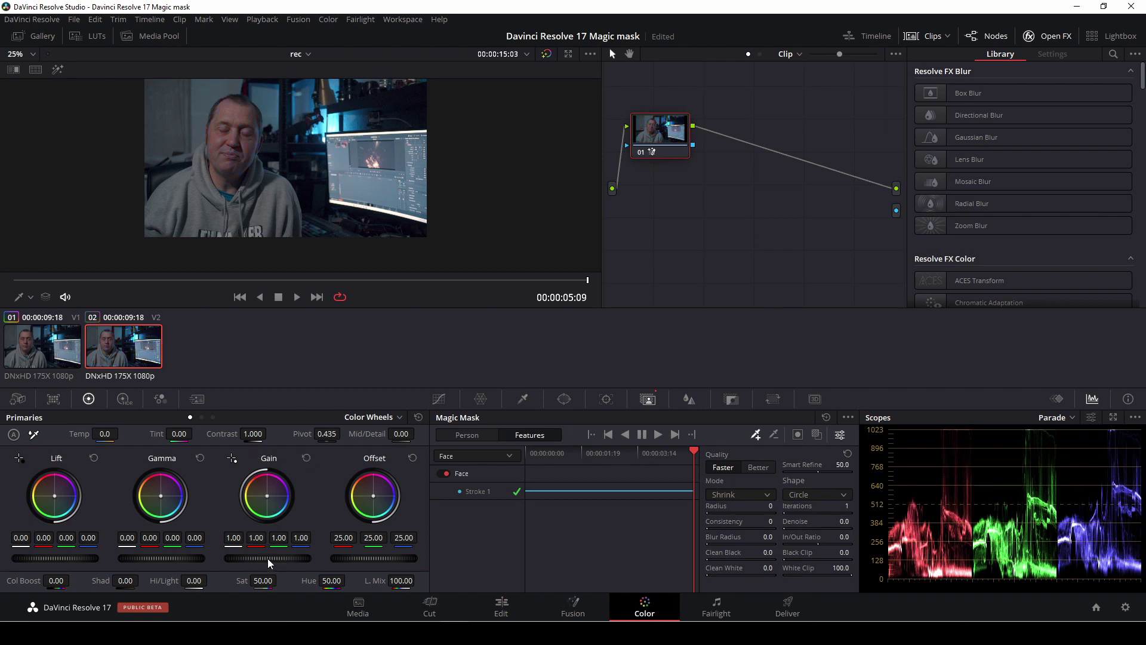
Raise the face's Gain master to 1.08 and Gamma to 0.01, with Lift nudged to -0.00.
{"action": "left_click_drag", "start_coordinate": [257, 558], "coordinate": [278, 558]}
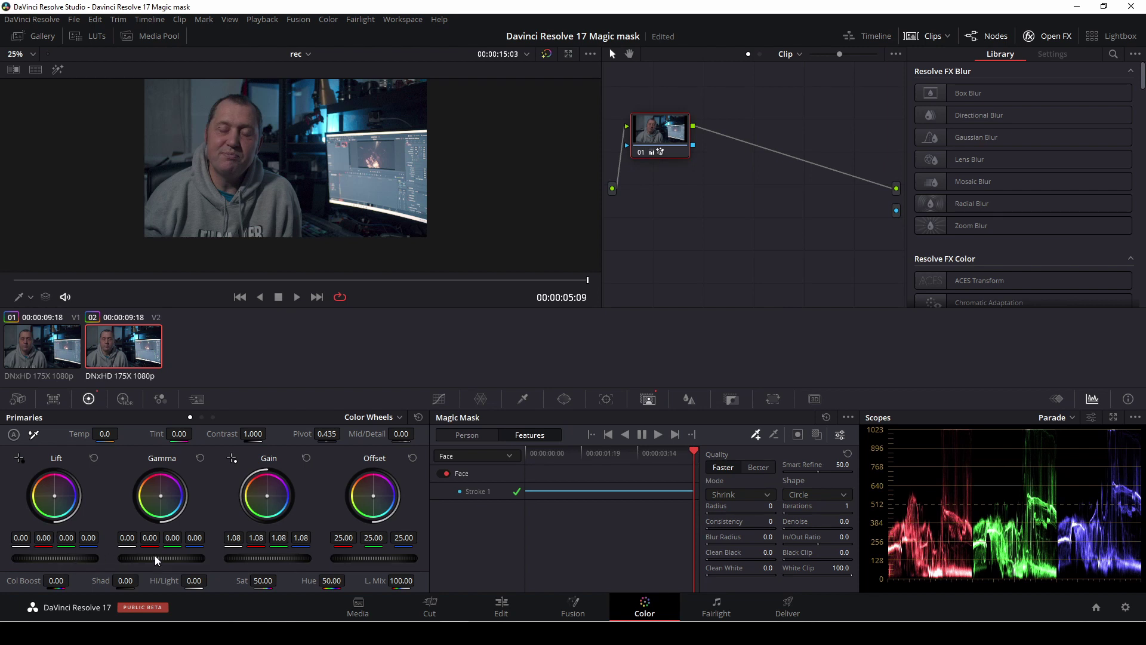
{"action": "left_click_drag", "start_coordinate": [155, 557], "coordinate": [160, 557]}
{"action": "left_click_drag", "start_coordinate": [55, 558], "coordinate": [52, 559]}
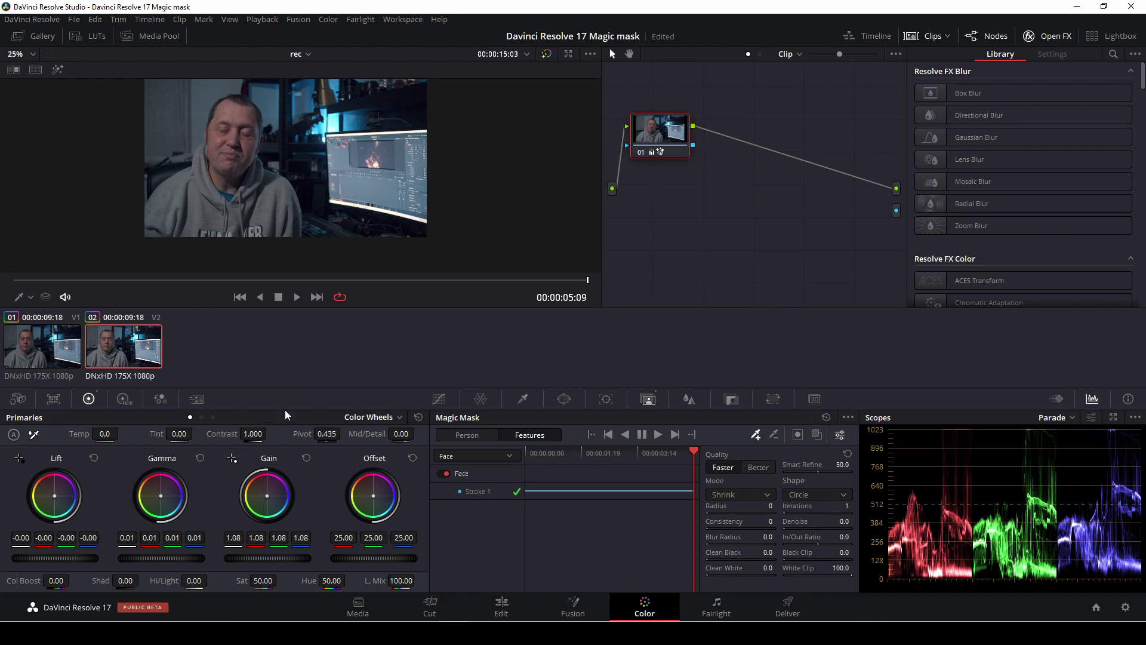